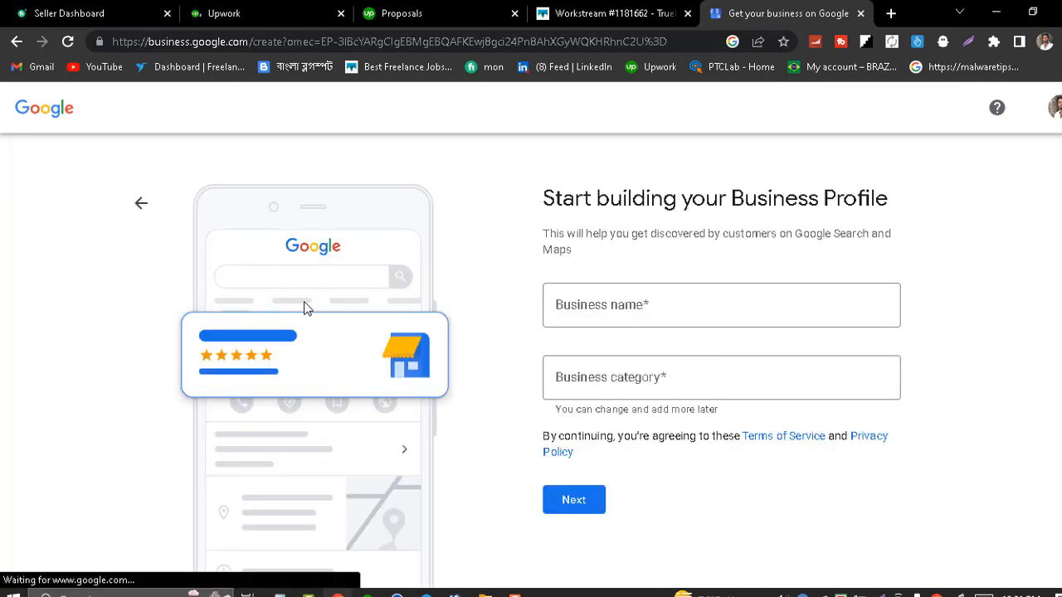
Enter "Bangla It Tips" as the business name and choose to create a new business with this name.
scroll(654, 313, "down", 2)
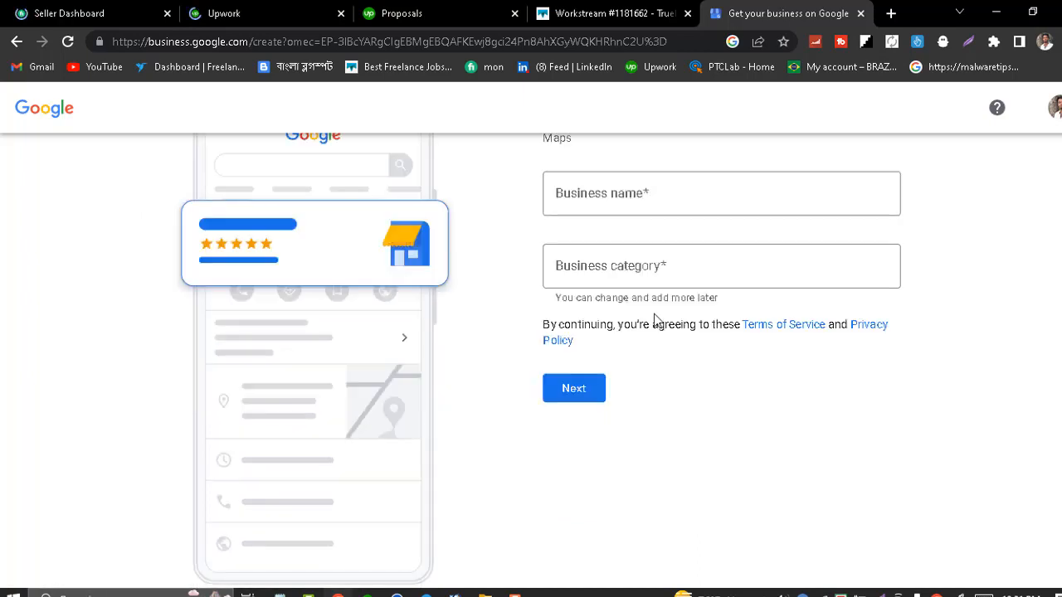
scroll(1015, 279, "up", 2)
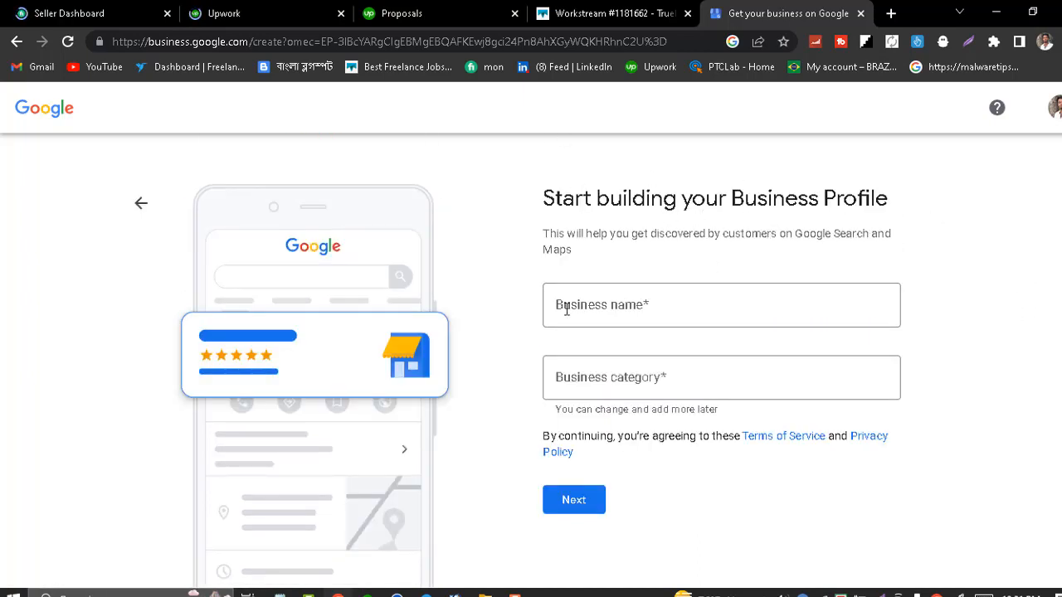
left_click(676, 310)
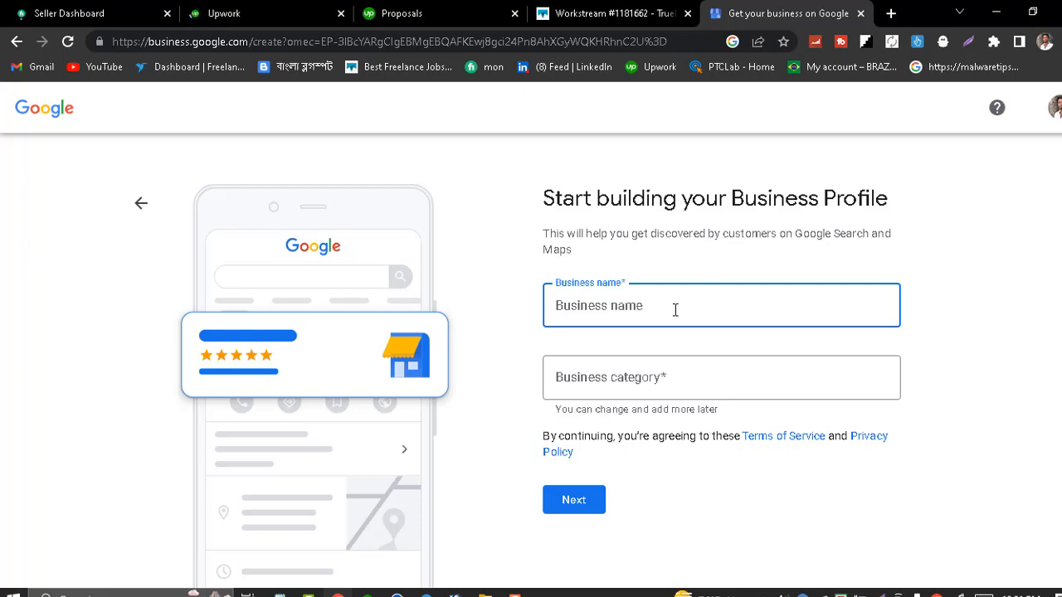
type("Bangla ")
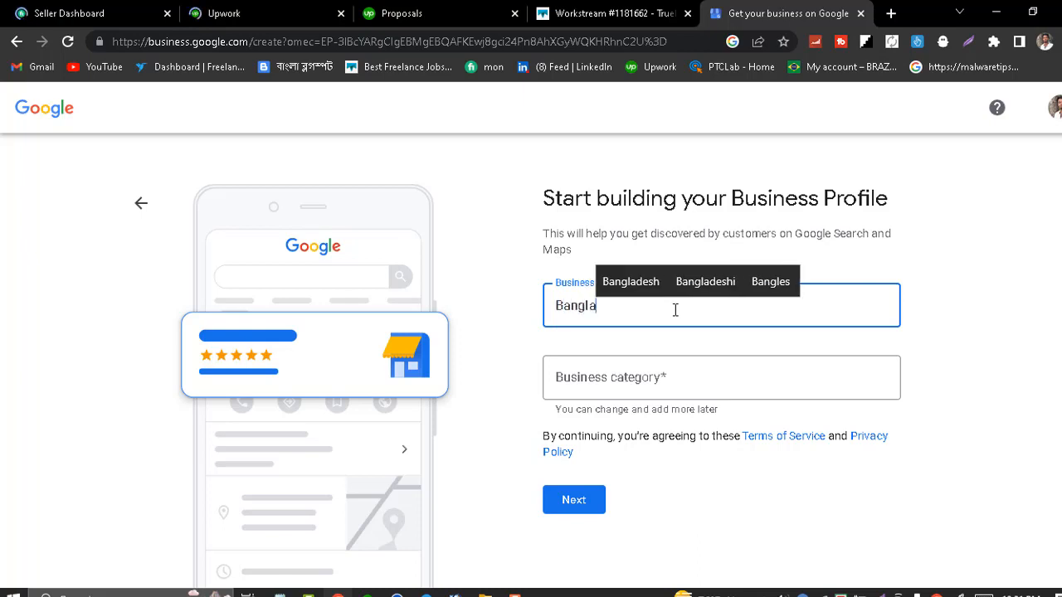
type("I")
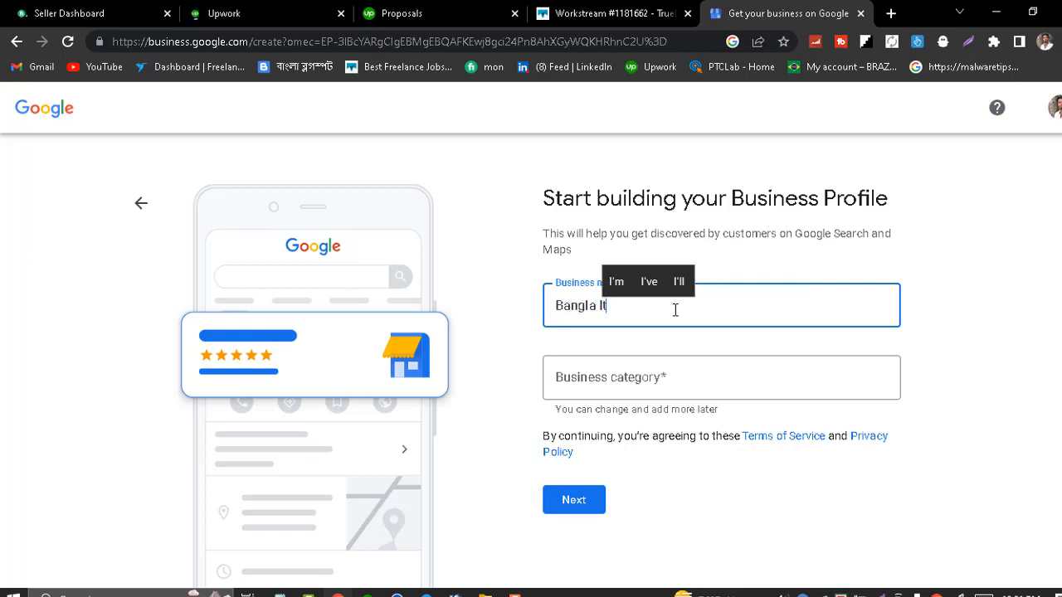
type("t ")
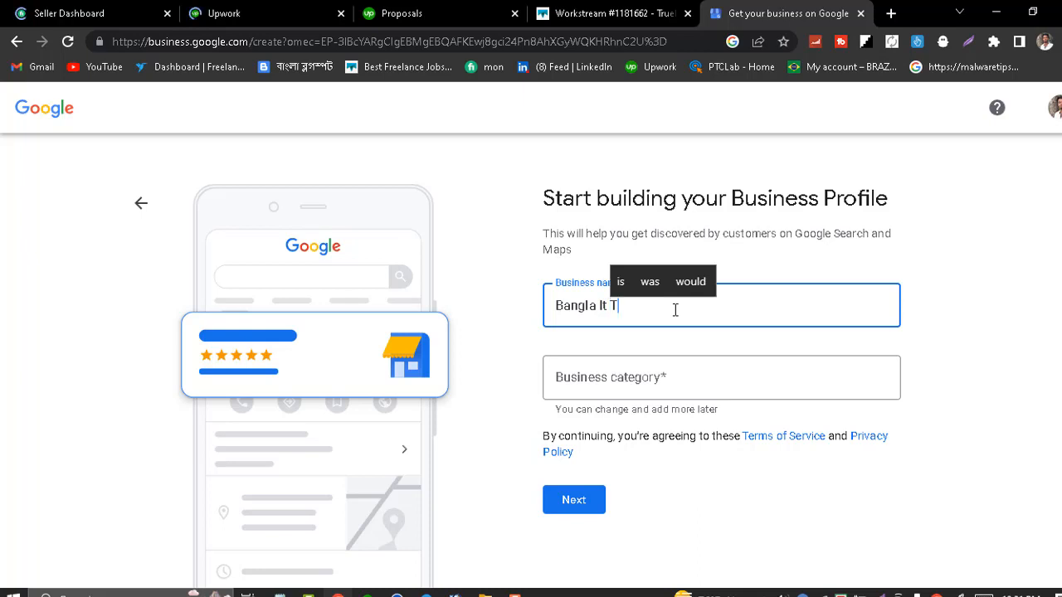
type("Tips")
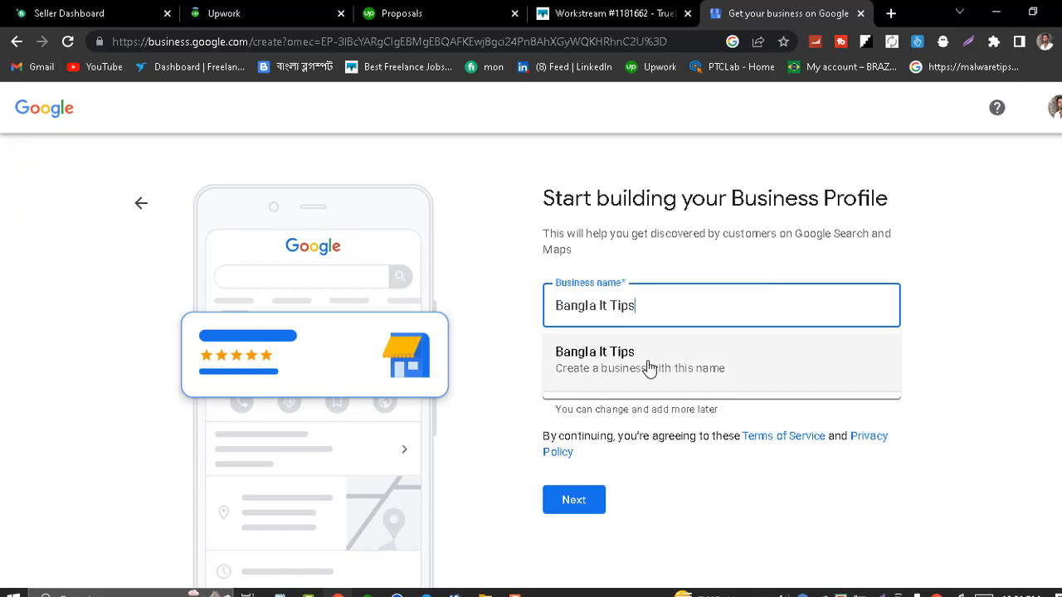
left_click(650, 368)
Set the business category to New Service and continue to the next page of the profile setup.
left_click(649, 372)
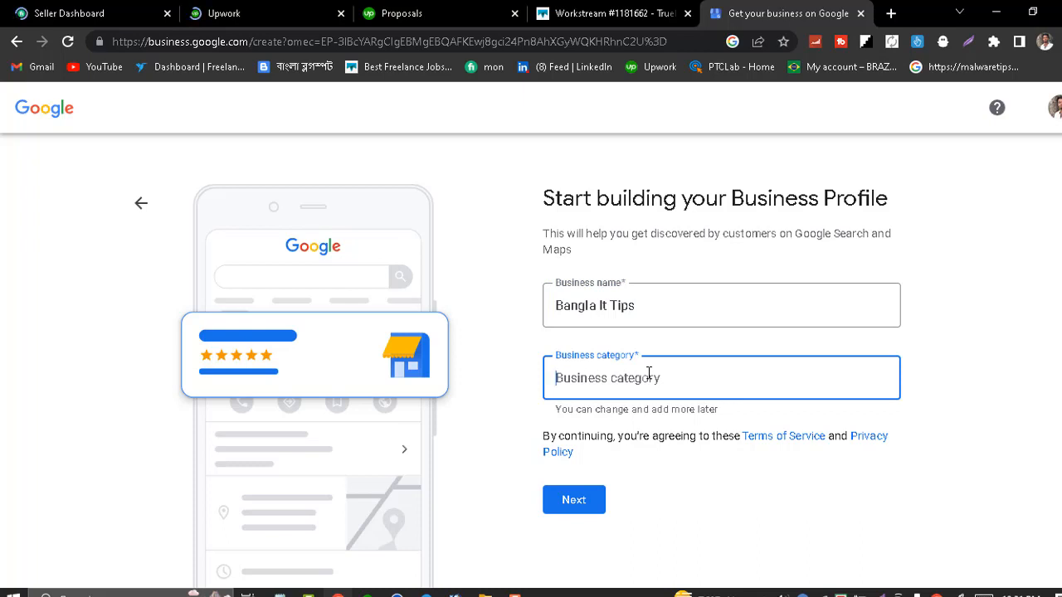
type("n")
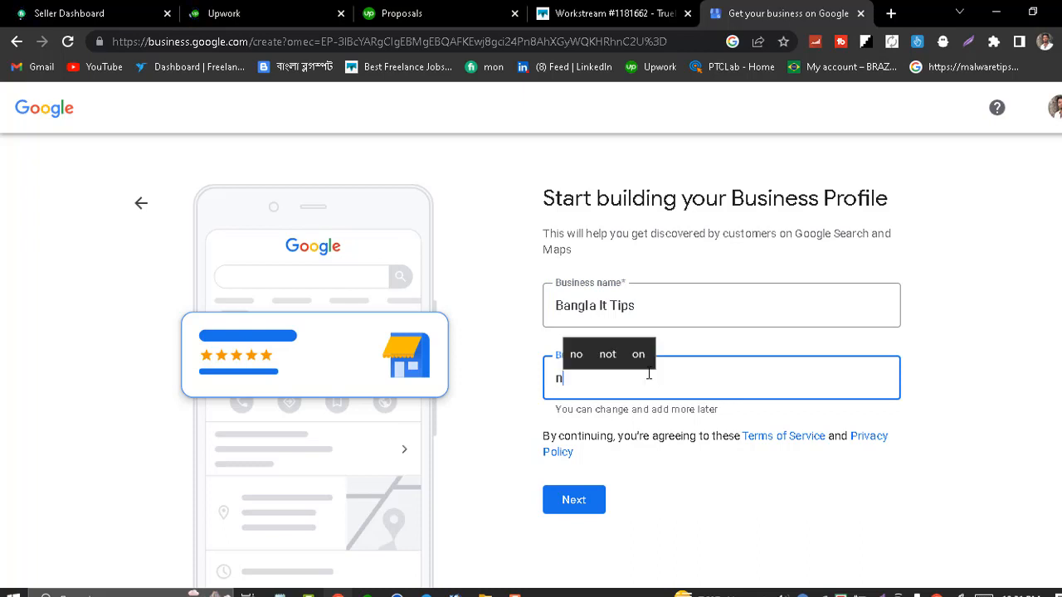
type("ew")
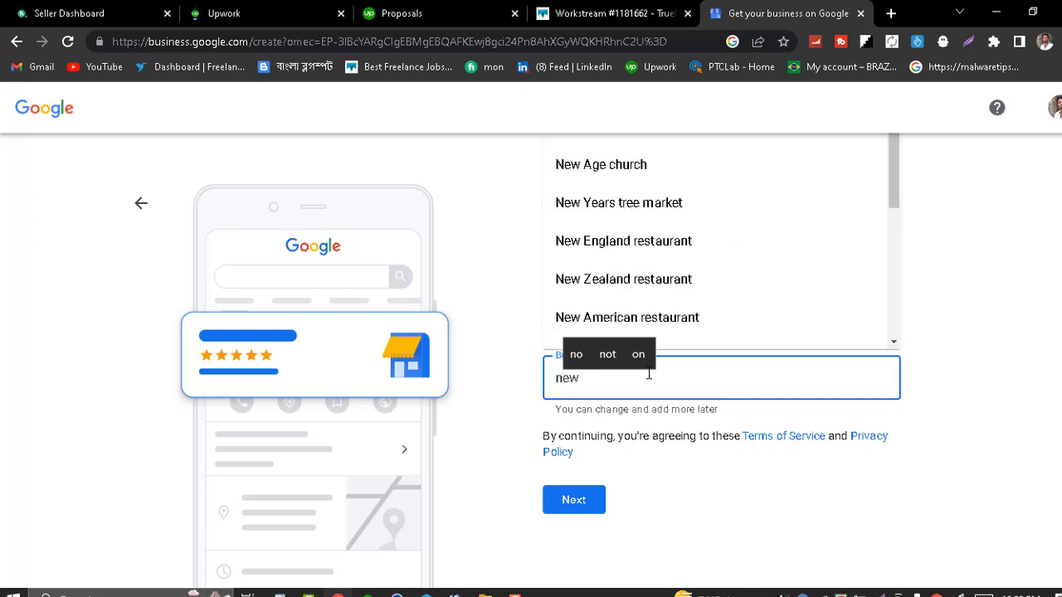
type(" aw")
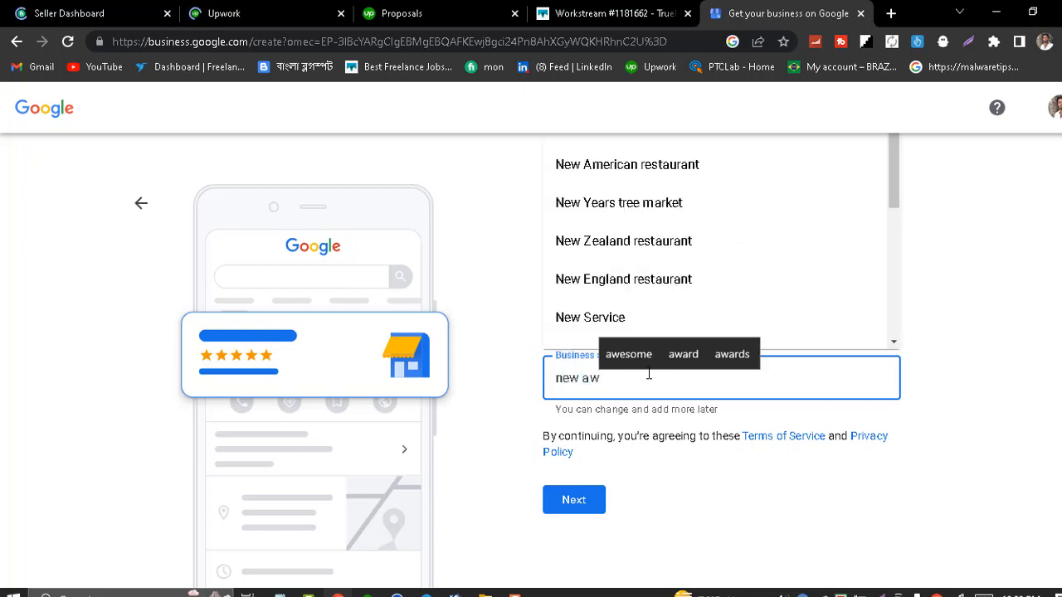
key("BackSpace")
key("BackSpace")
type("aer")
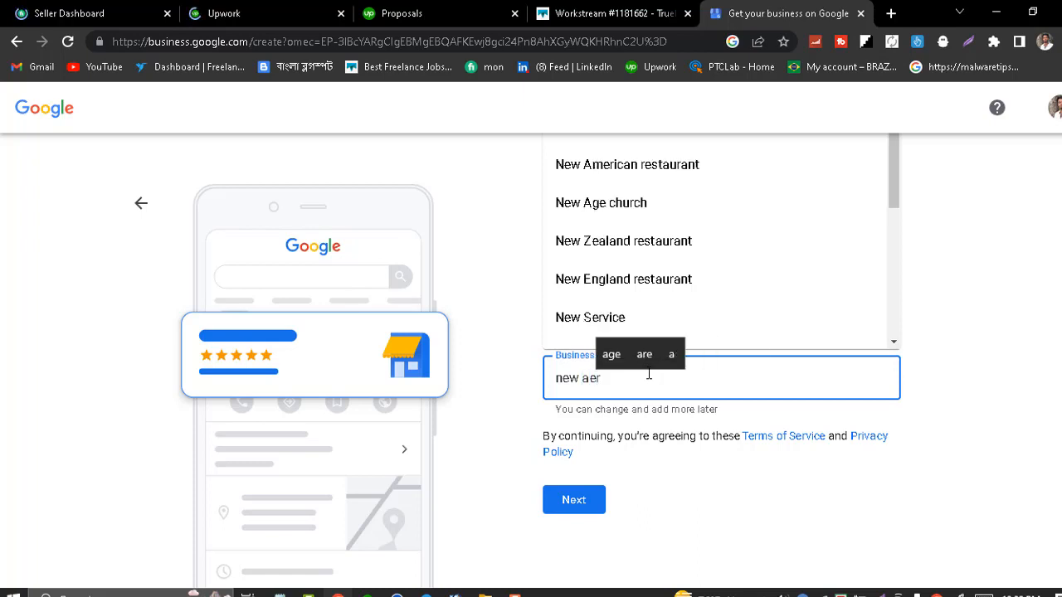
key("BackSpace")
key("BackSpace")
key("BackSpace")
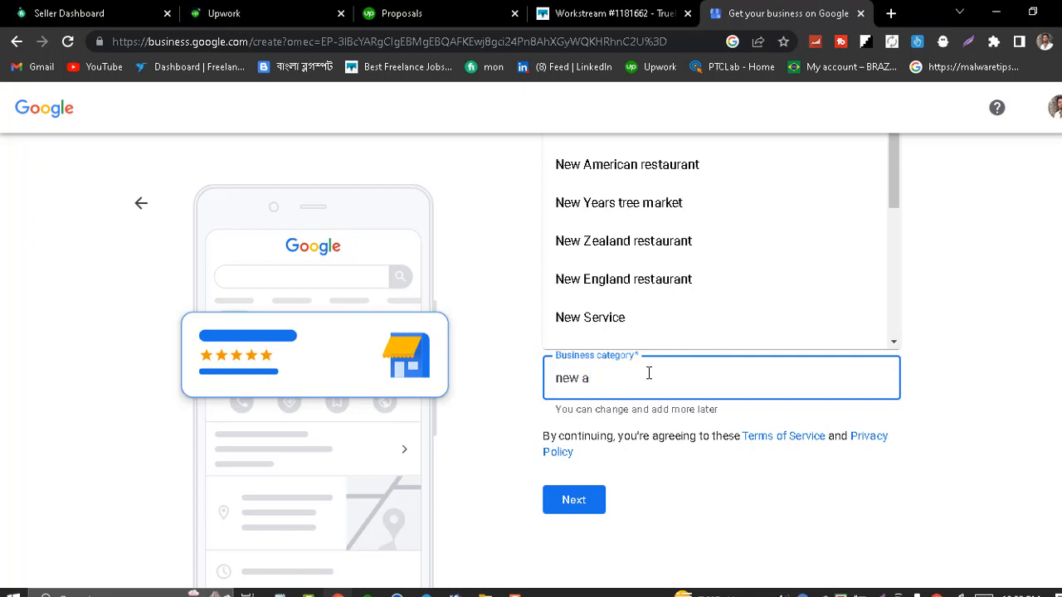
type("swe")
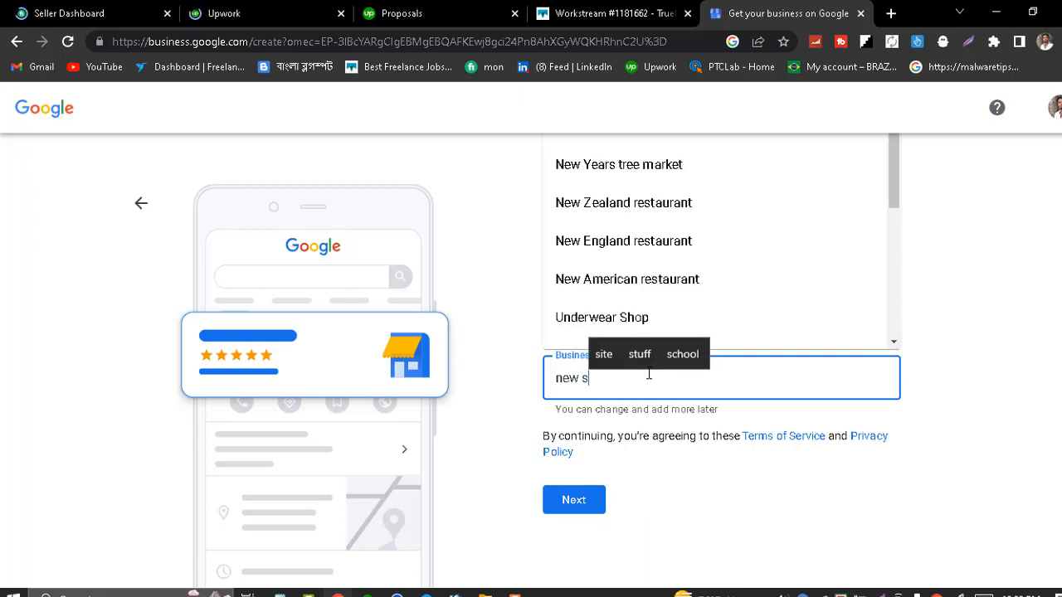
key("BackSpace")
key("BackSpace")
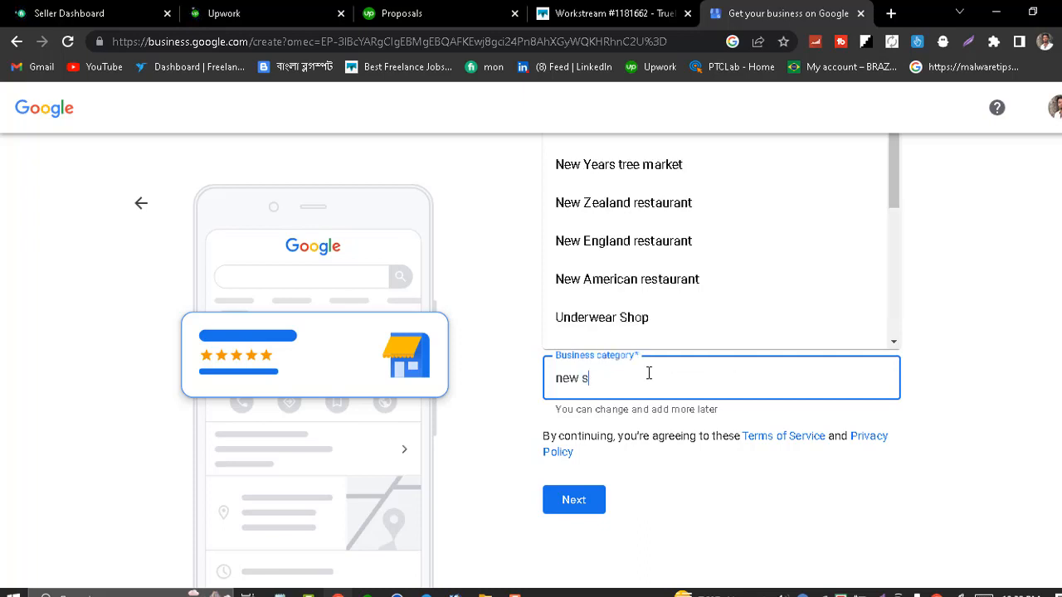
type("er")
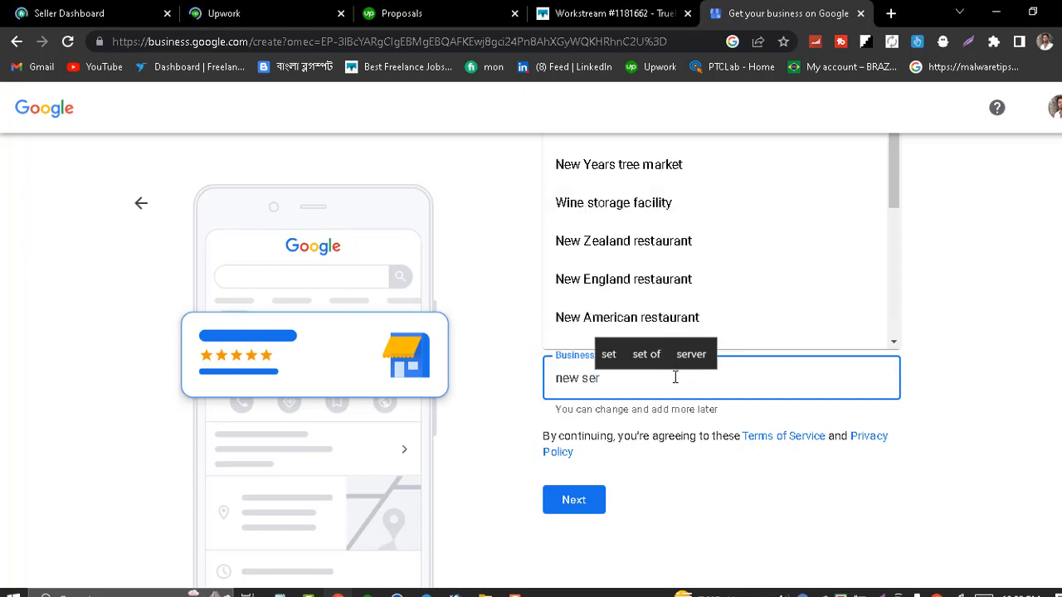
type("vice")
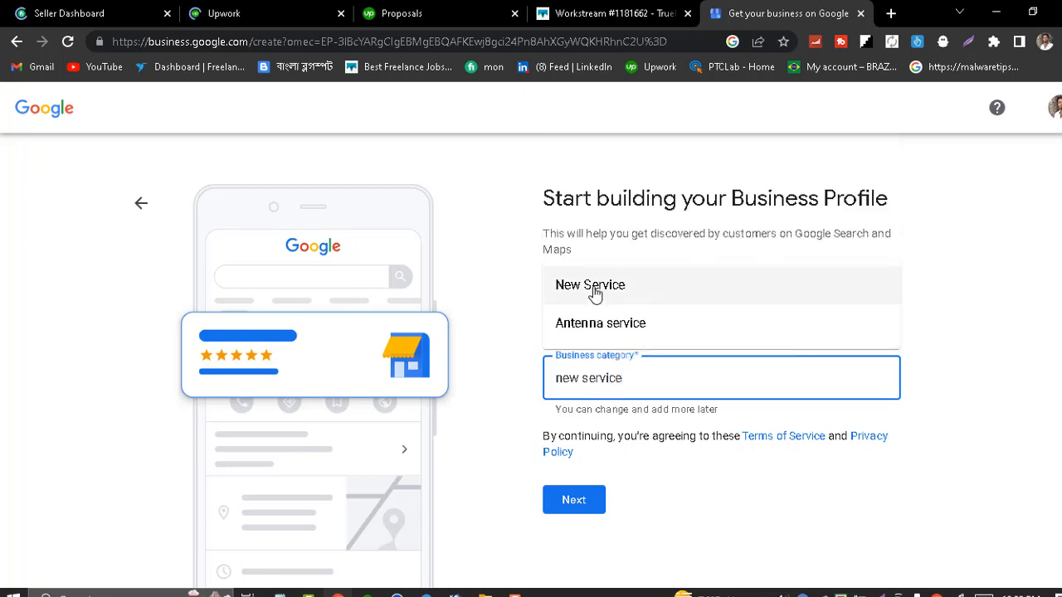
key("Return")
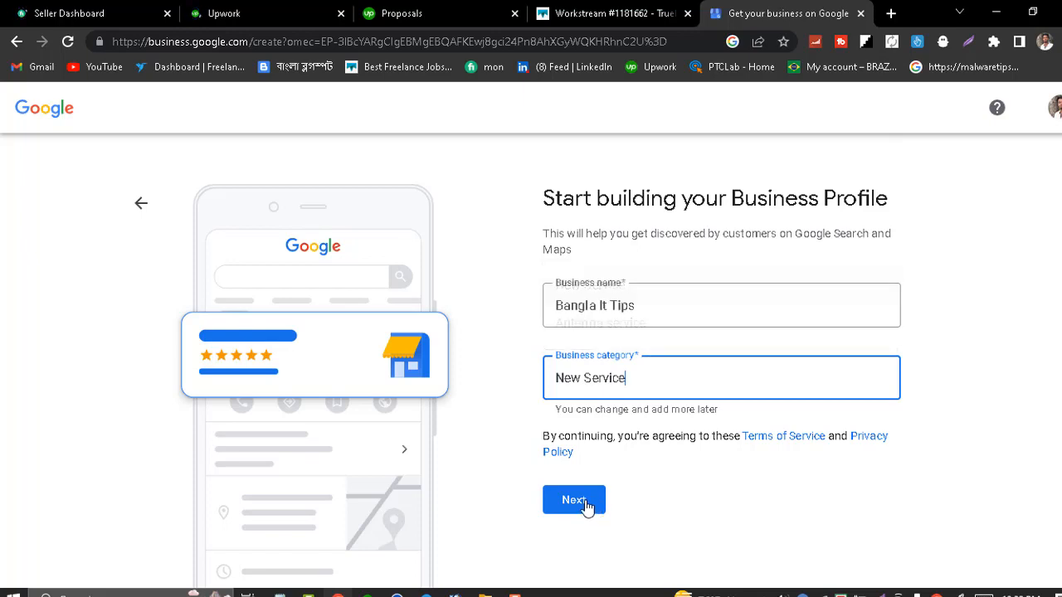
left_click(562, 502)
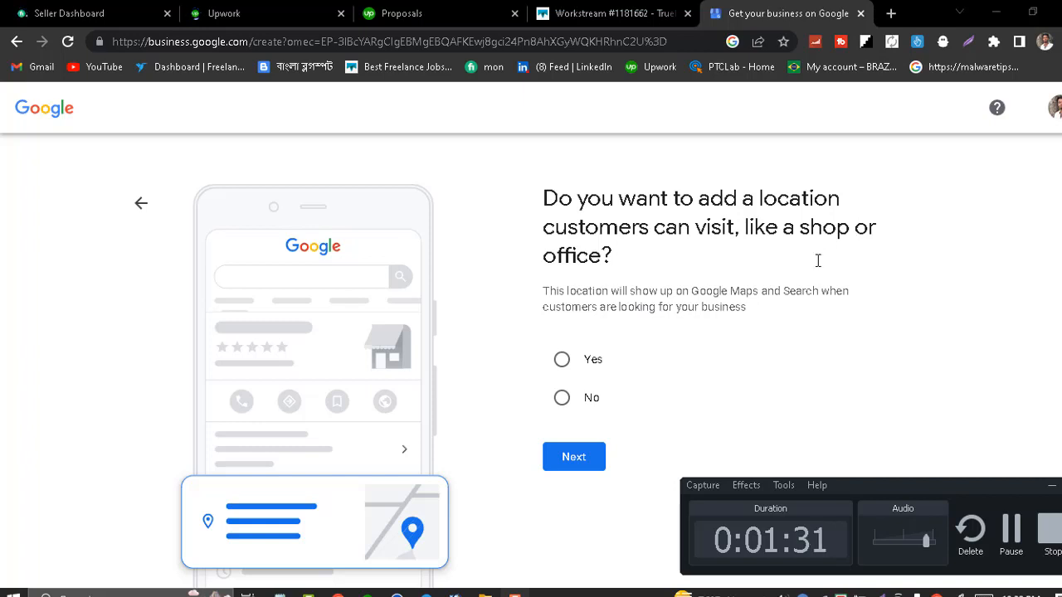
Answer Yes to adding a location customers can visit and proceed to the business address form.
left_click(563, 360)
left_click(585, 463)
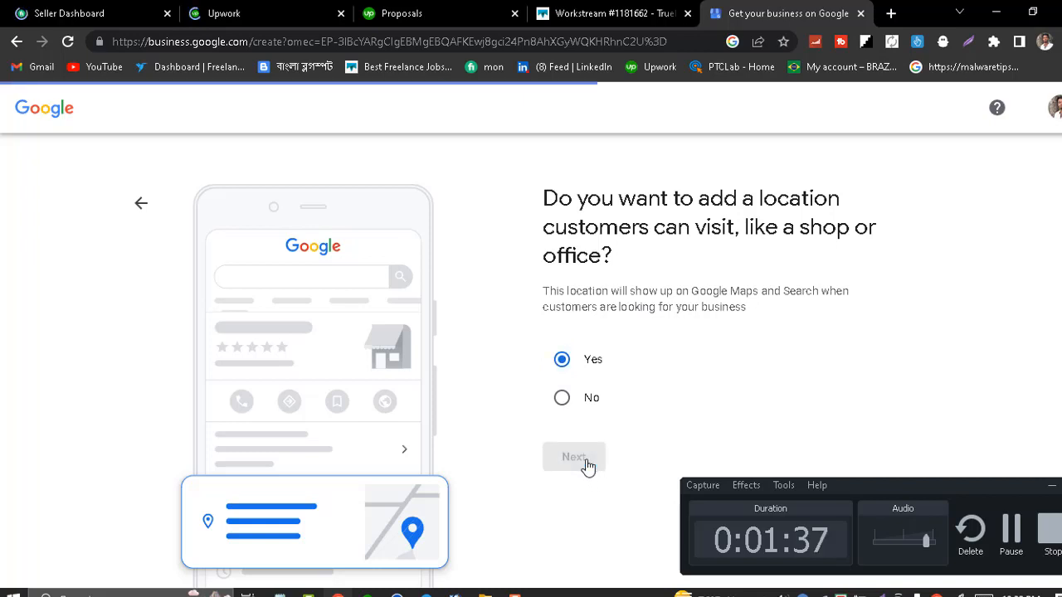
left_click(1052, 486)
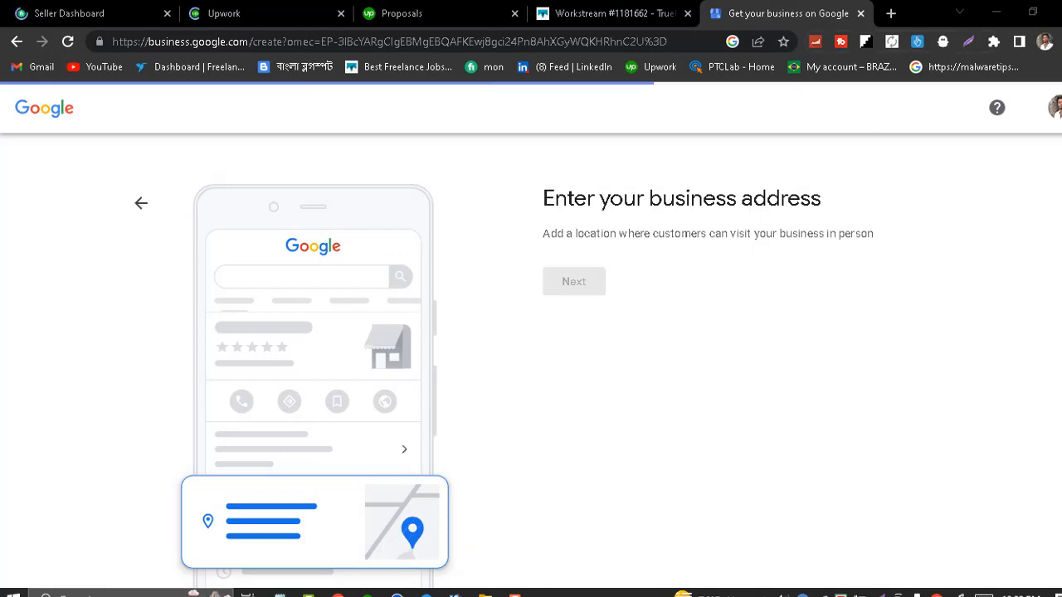
left_click(515, 594)
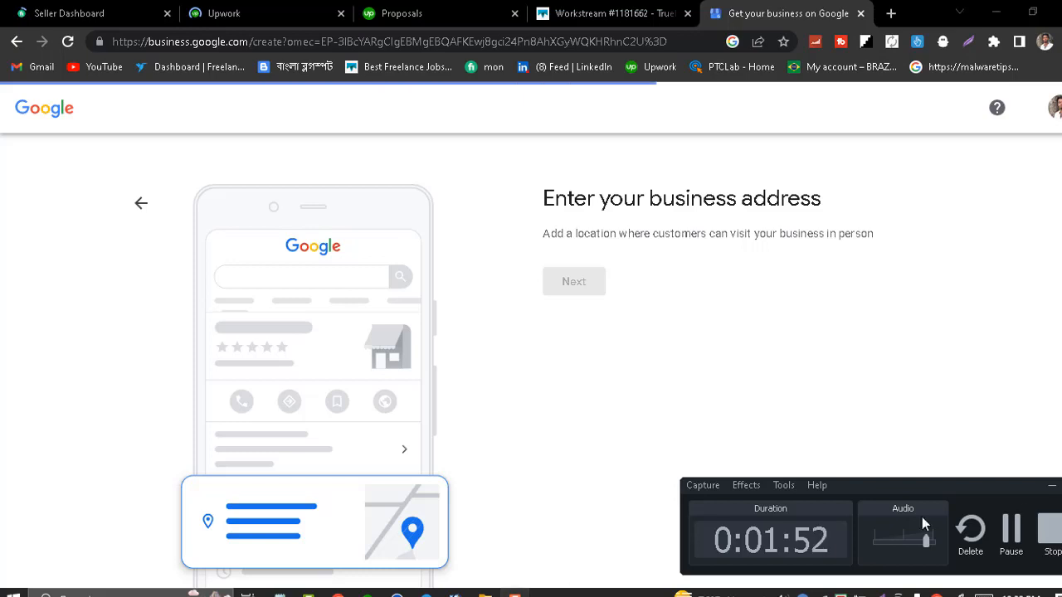
left_click(1021, 529)
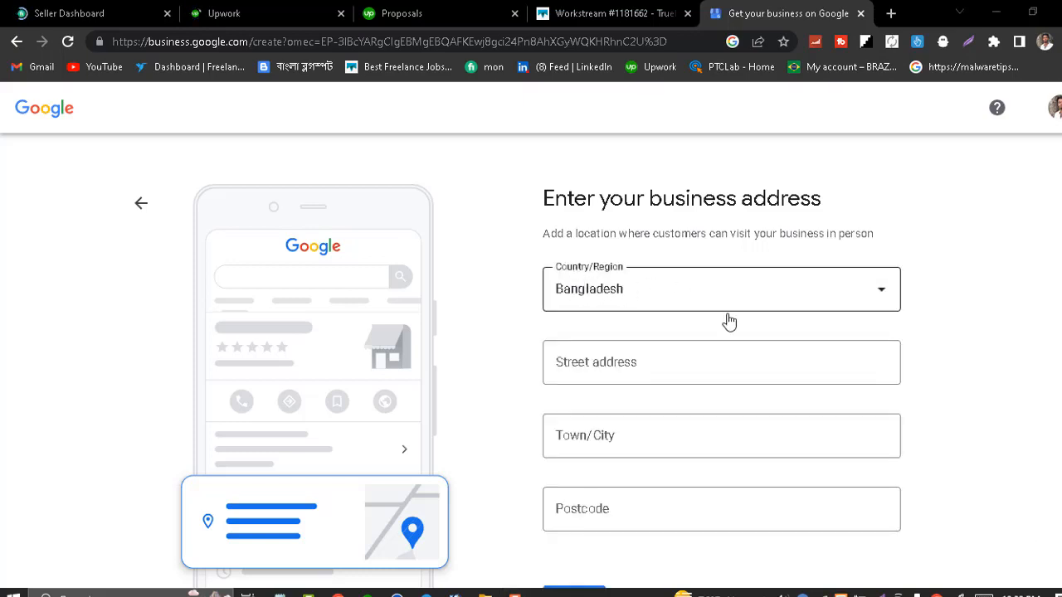
Fill in the business street address, town and postcode from the saved autofill address in Budhal.
left_click(636, 357)
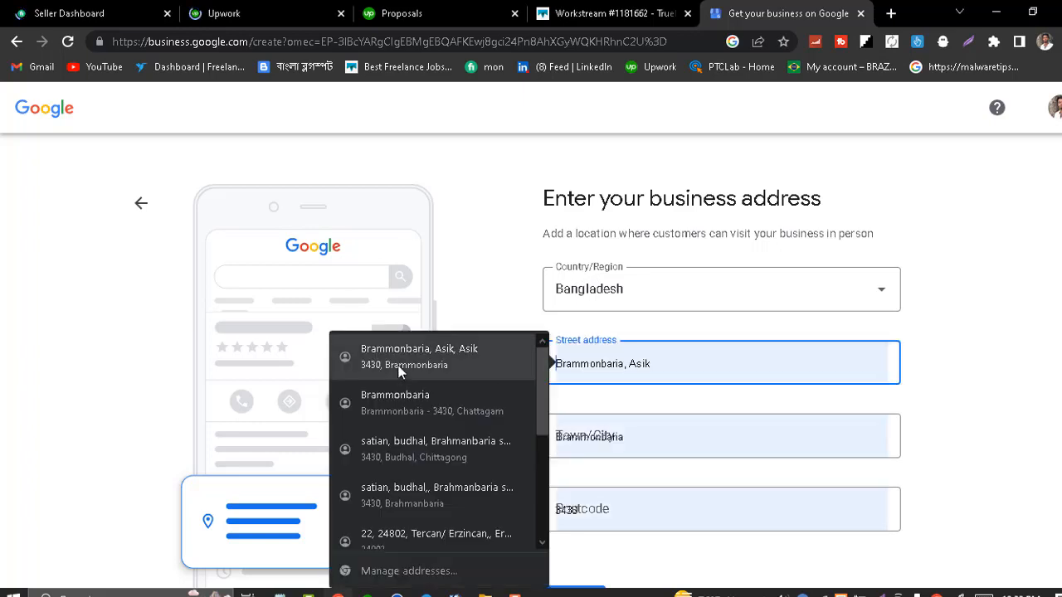
left_click(424, 462)
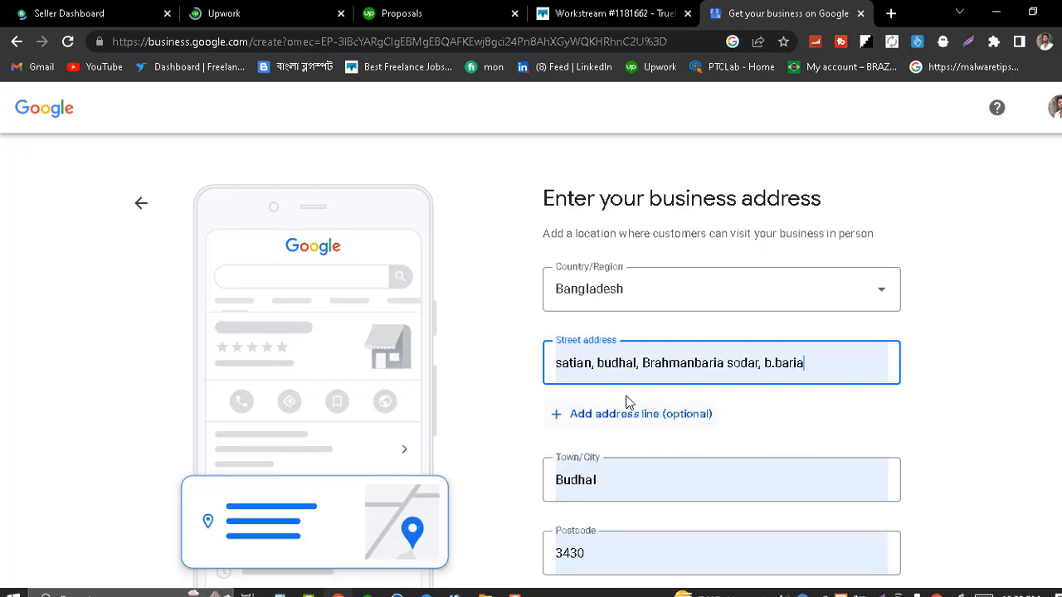
scroll(576, 492, "down", 2)
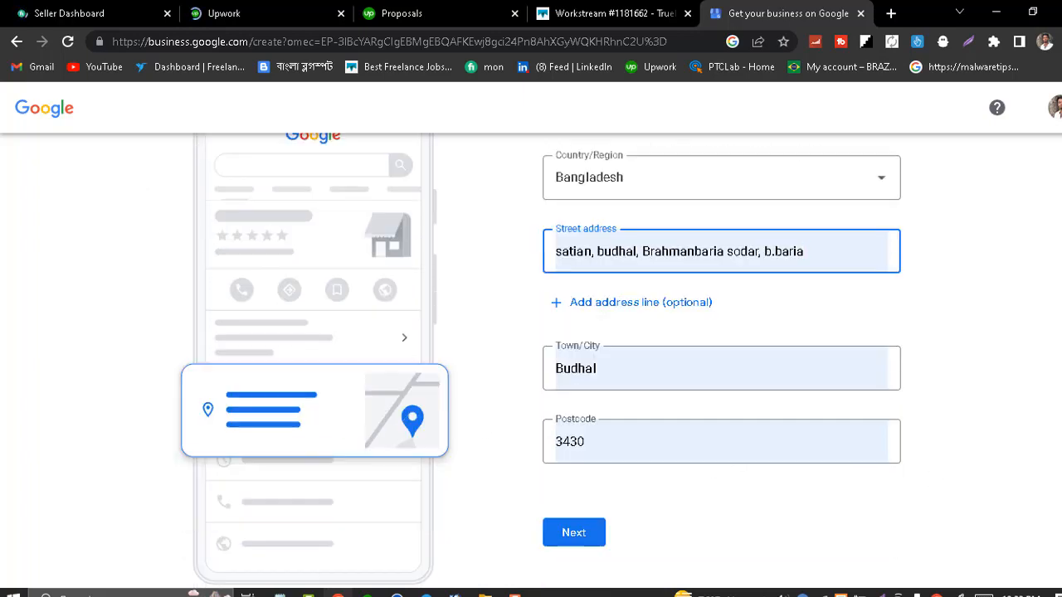
scroll(728, 488, "up", 1)
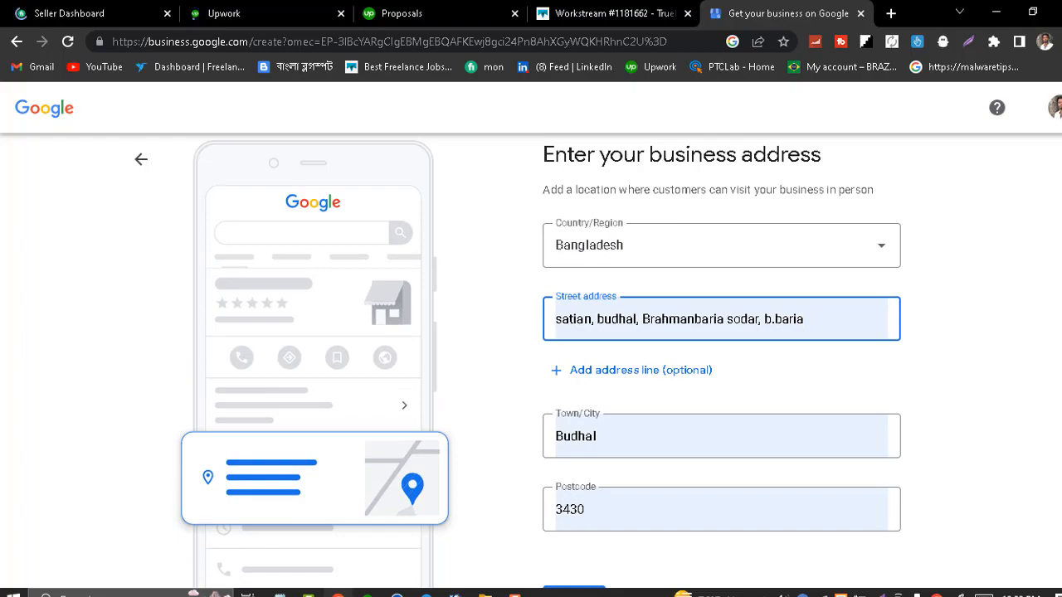
Capture a screenshot of the completed business address form and save it as a PNG under the suggested name.
key("Print")
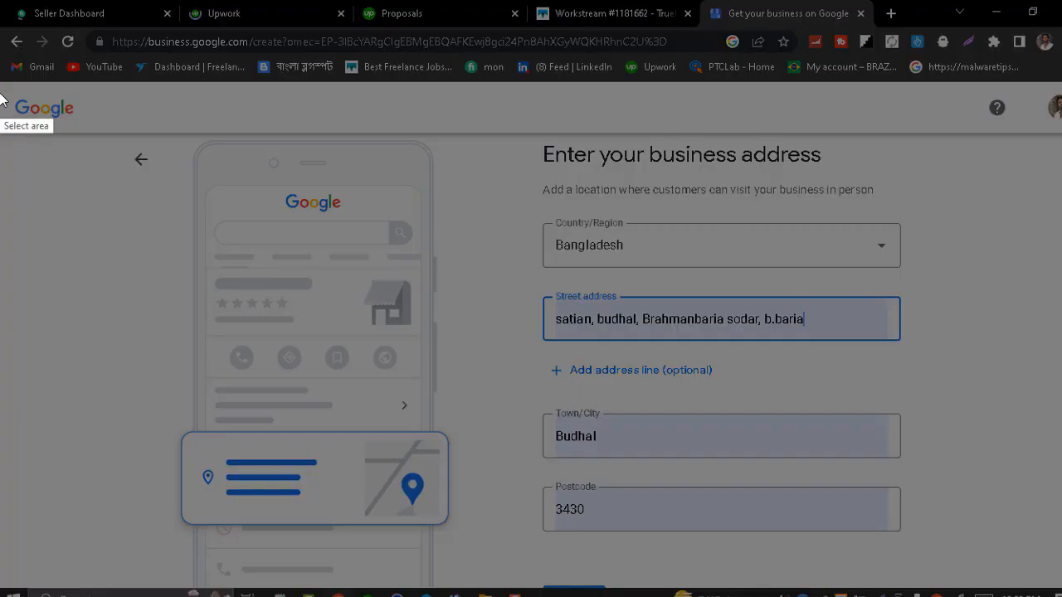
left_click_drag(0, 89, 397, 453)
left_click_drag(876, 541, 1022, 564)
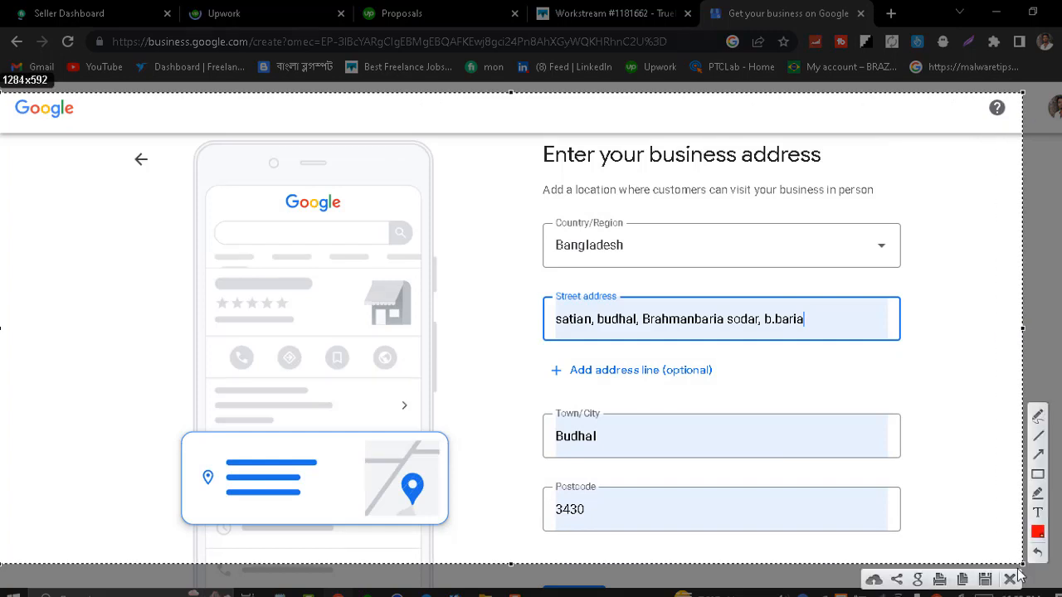
left_click(992, 579)
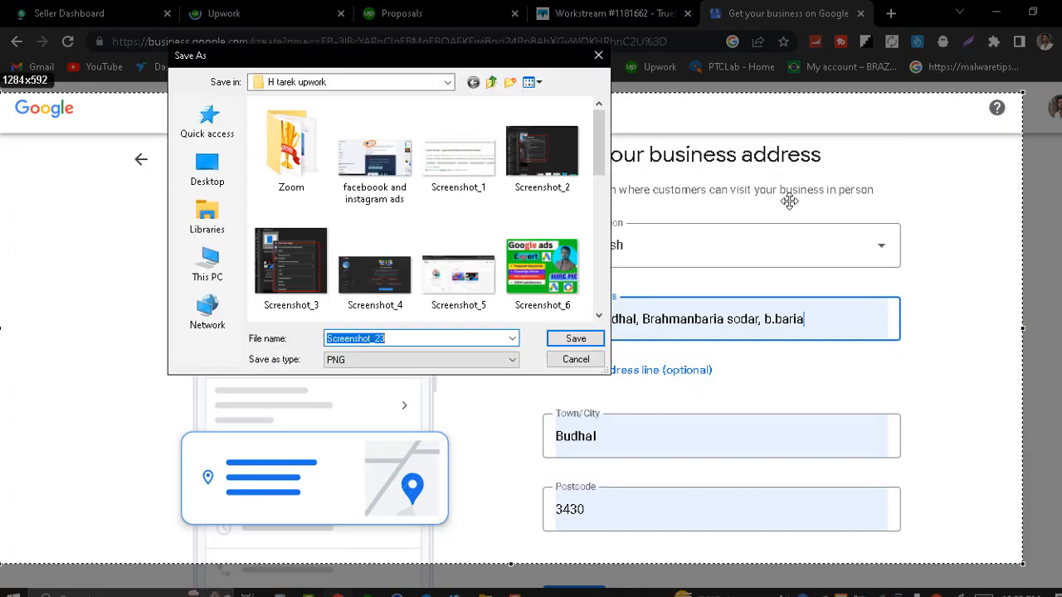
left_click(586, 344)
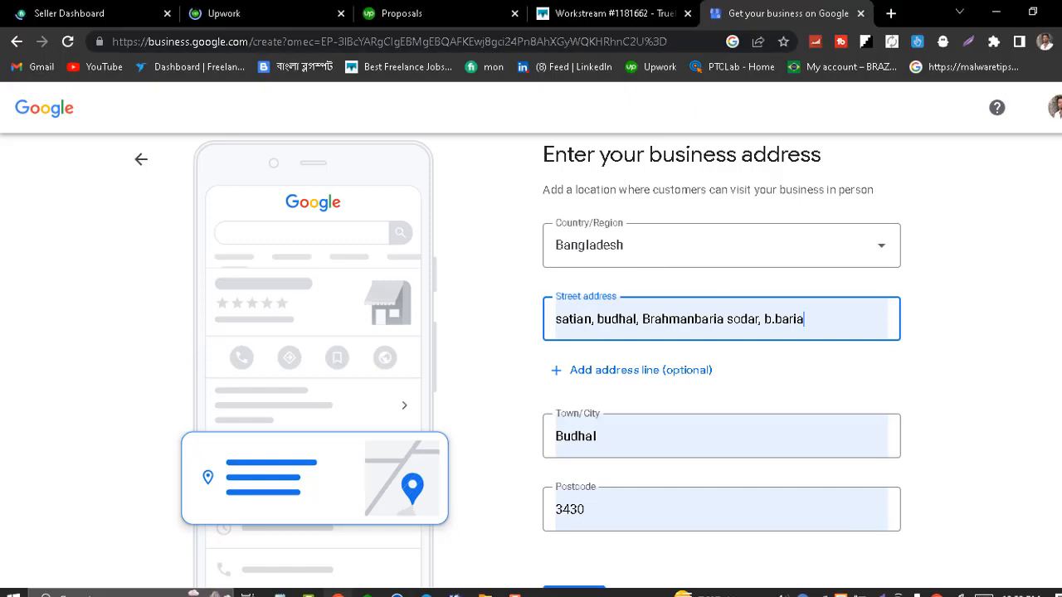
Submit the business address and review the marker's position on the location map.
scroll(951, 442, "down", 1)
left_click(573, 532)
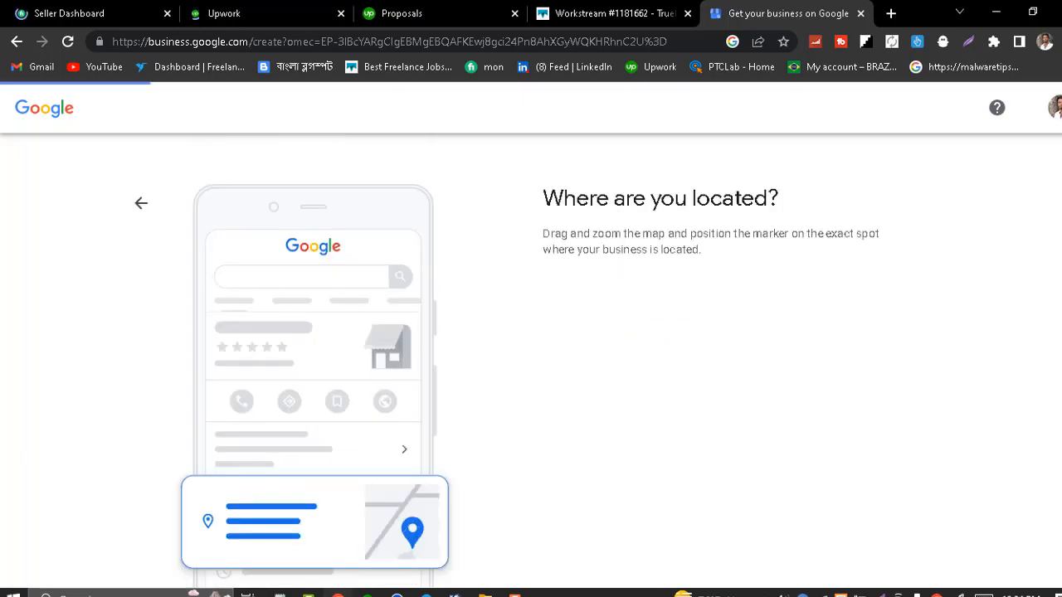
scroll(628, 508, "down", 2)
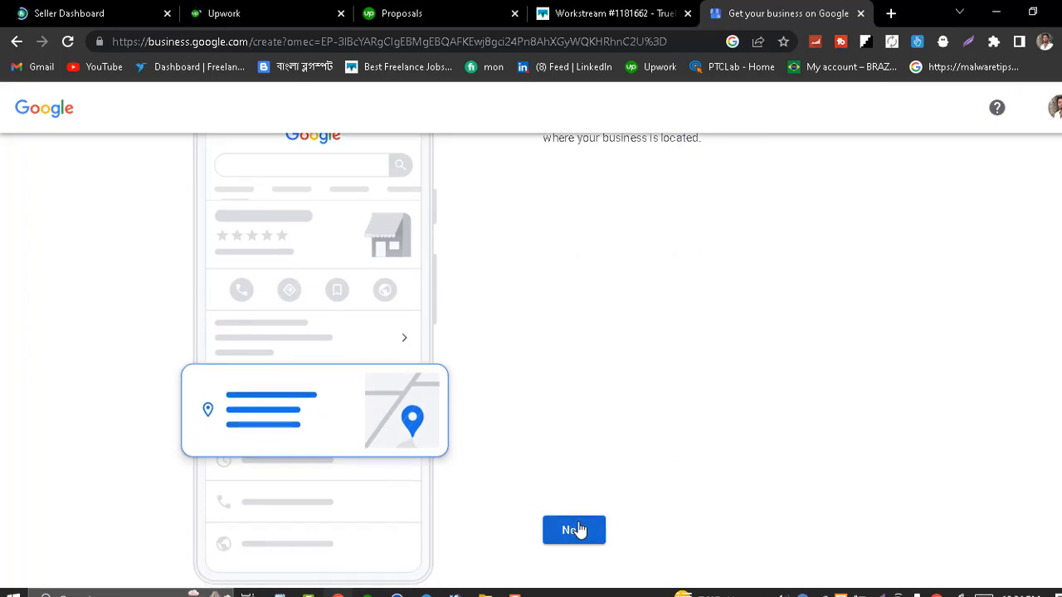
scroll(614, 297, "up", 2)
scroll(548, 551, "down", 2)
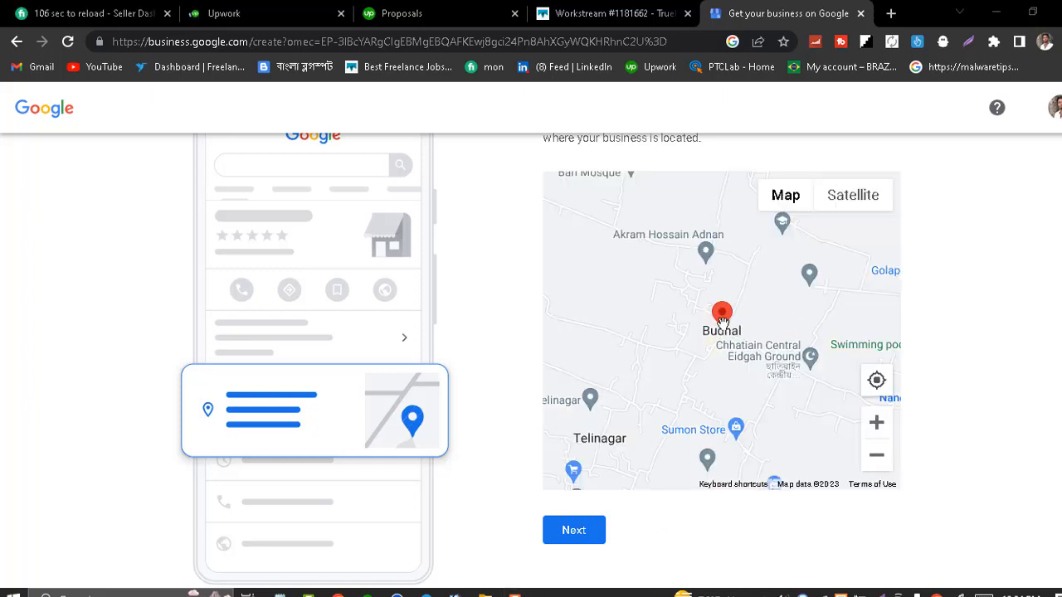
scroll(531, 356, "up", 1)
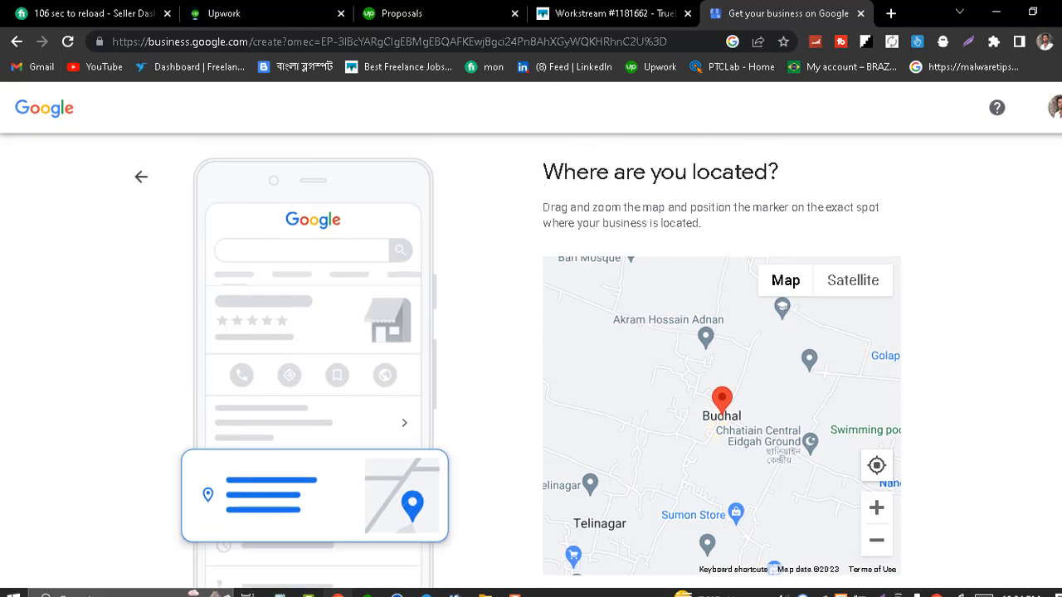
Capture a screenshot of the location map page and save it as a PNG under the suggested name.
scroll(531, 357, "down", 1)
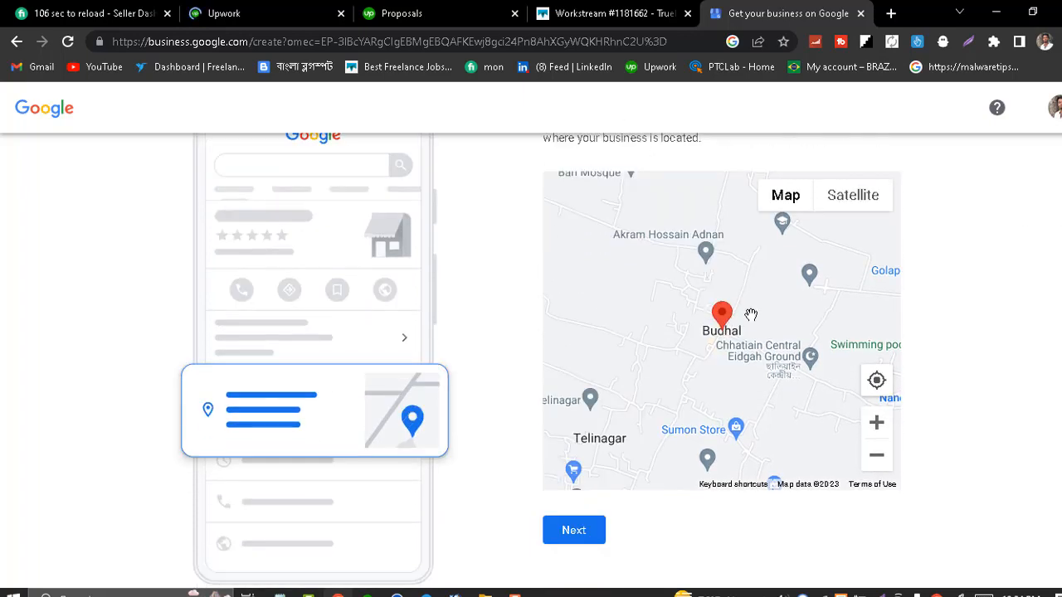
scroll(539, 361, "up", 1)
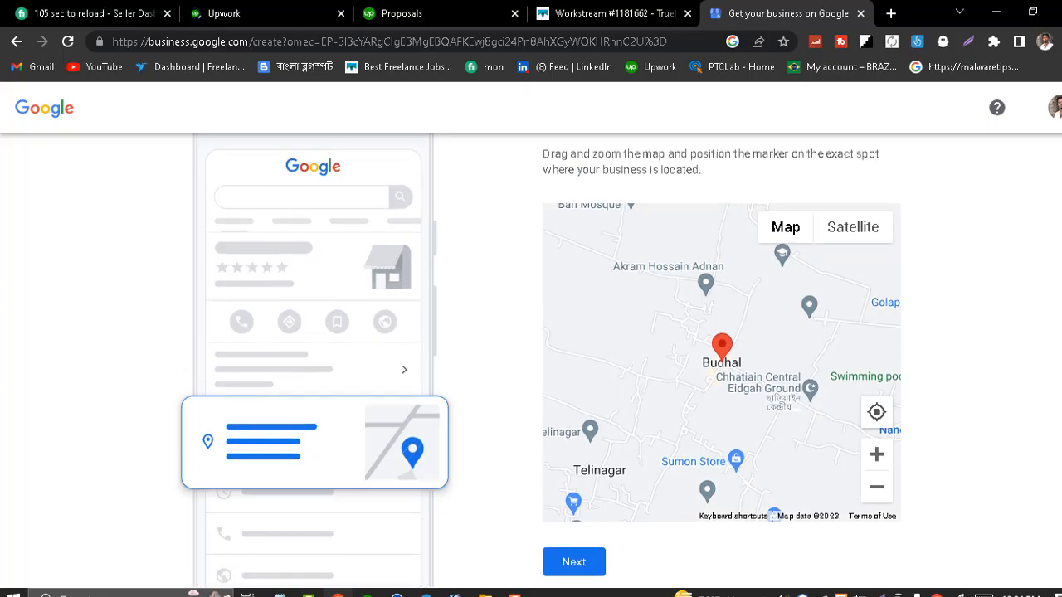
key("super+shift+s")
left_click_drag(18, 102, 1055, 568)
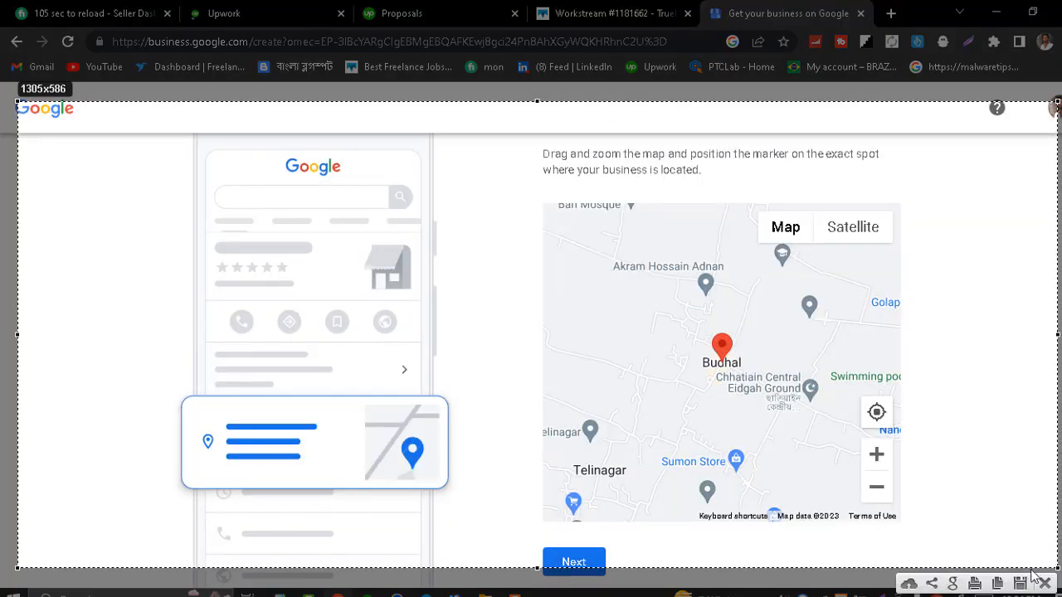
left_click(1030, 581)
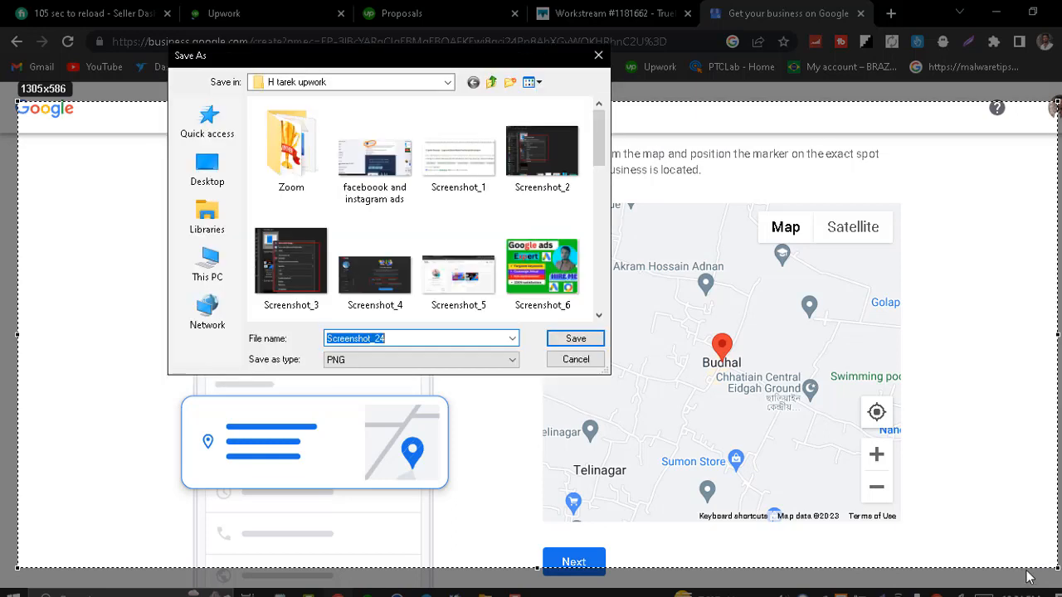
left_click(573, 360)
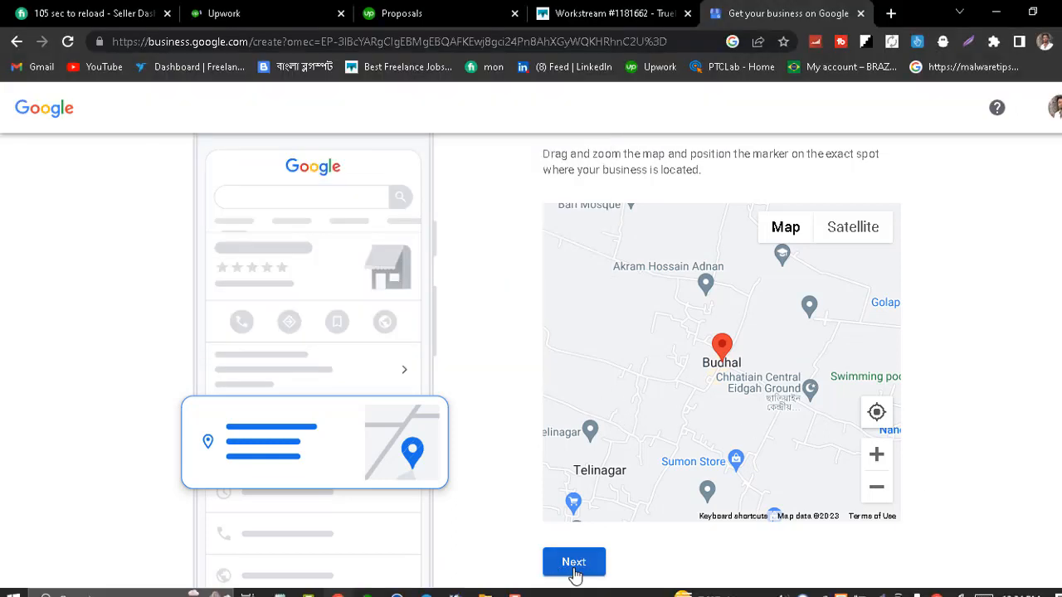
Accept the marker's map location and answer No to providing deliveries or home and office visits.
left_click(574, 573)
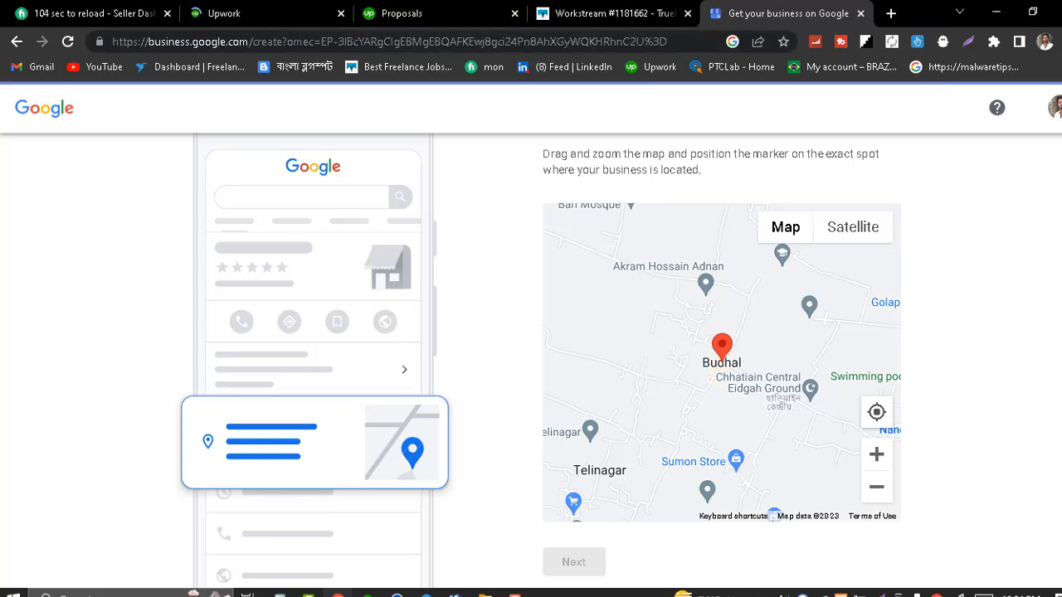
scroll(897, 562, "down", 1)
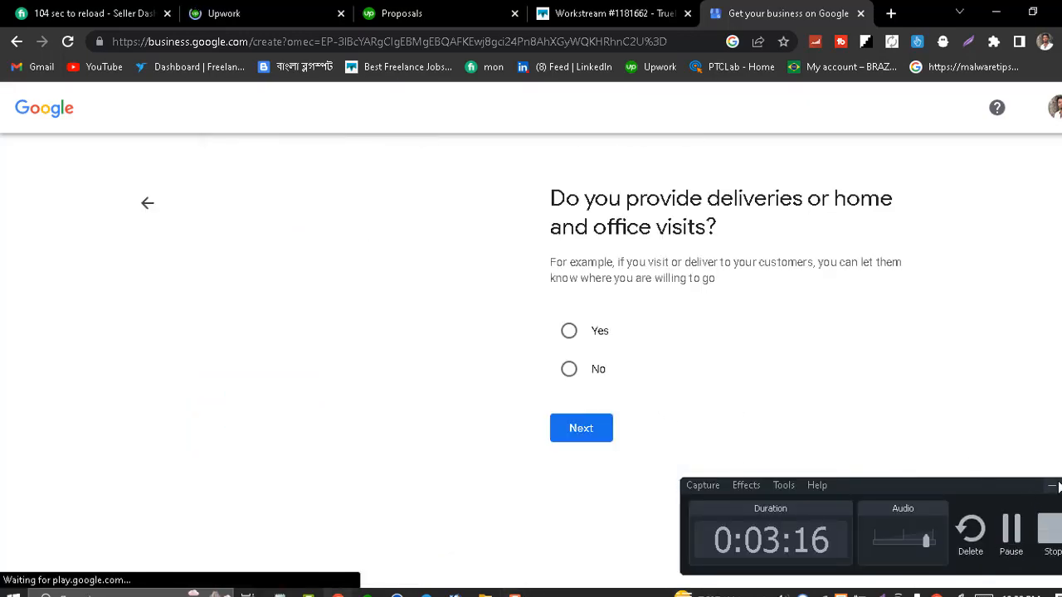
left_click(1053, 486)
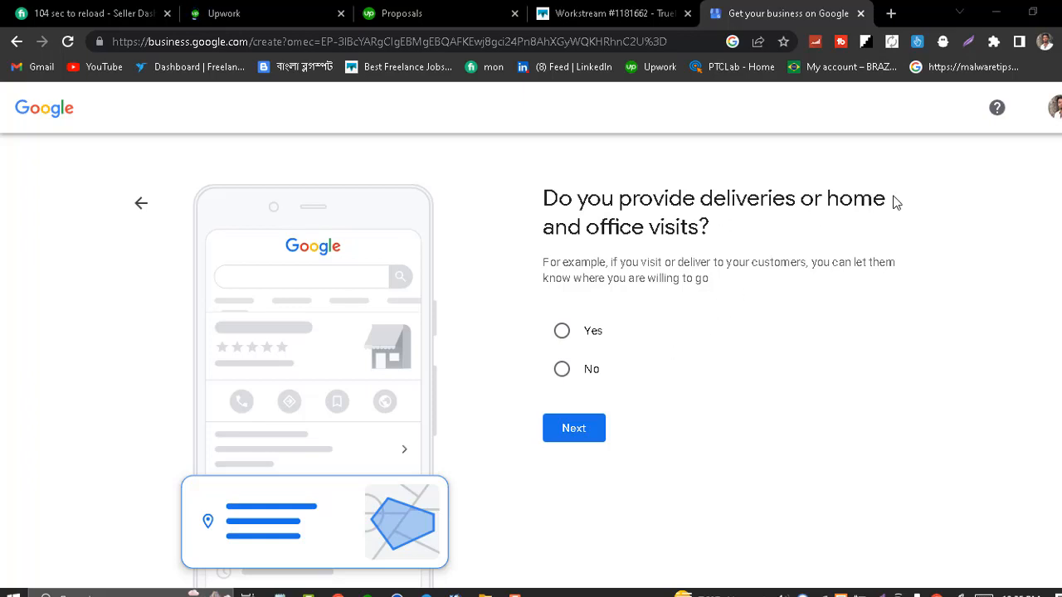
left_click(561, 370)
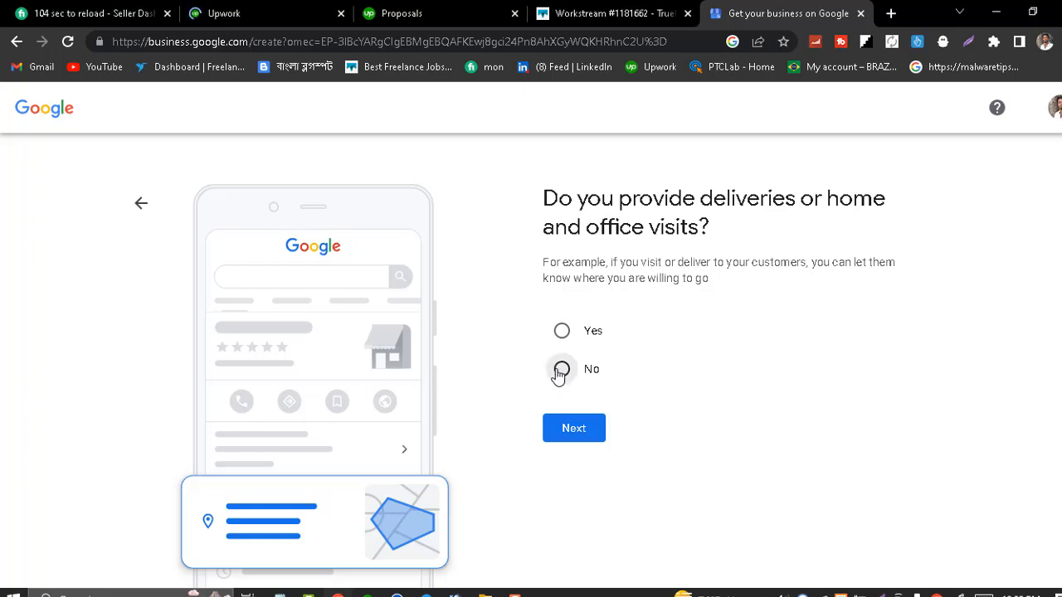
left_click(584, 432)
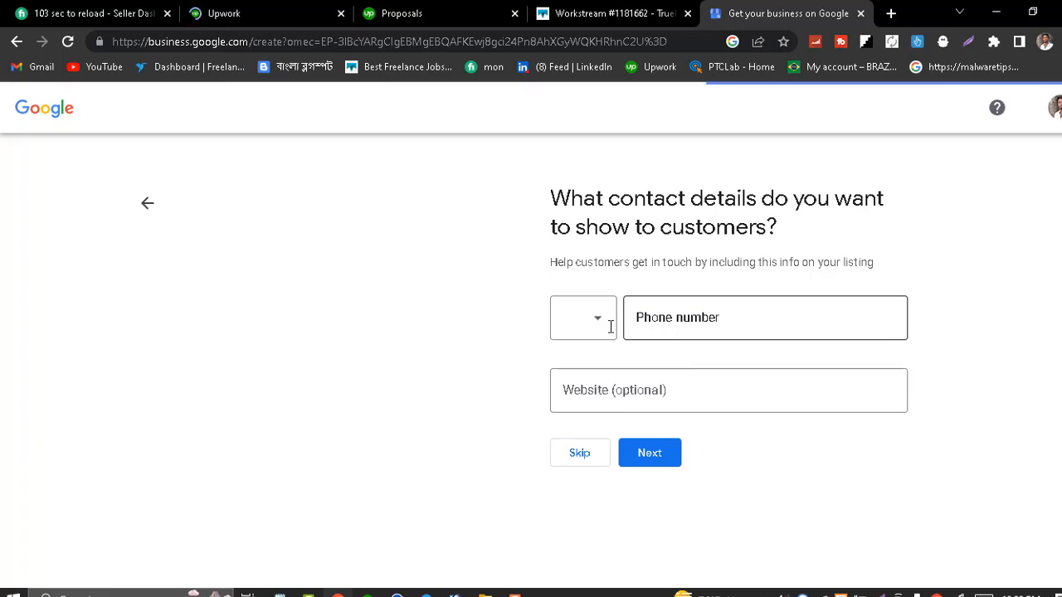
Search Google for blogger in a new browser tab to reach the business blog.
left_click(709, 324)
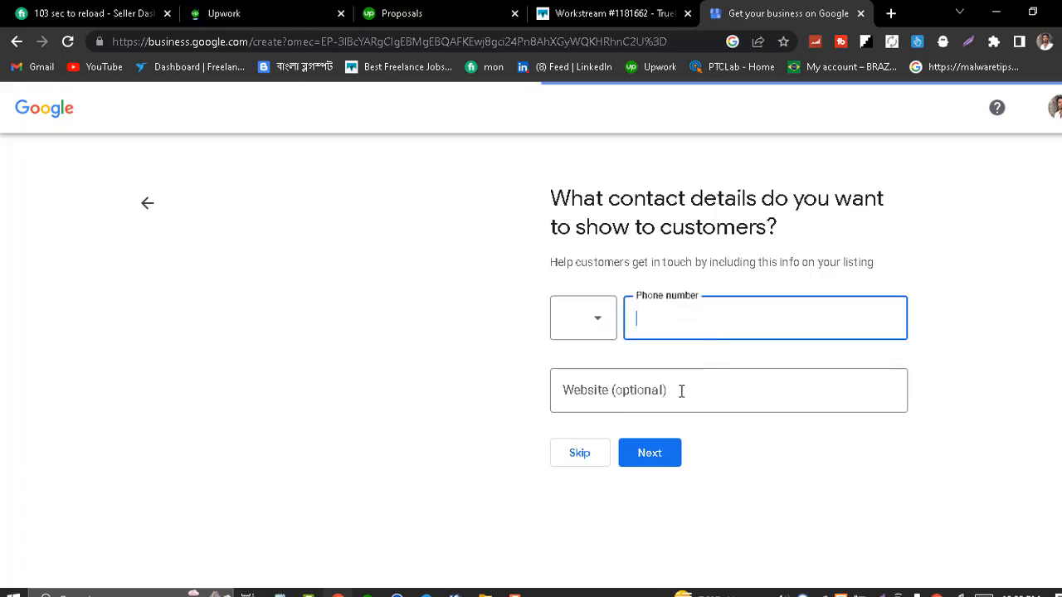
left_click(891, 13)
left_click(676, 37)
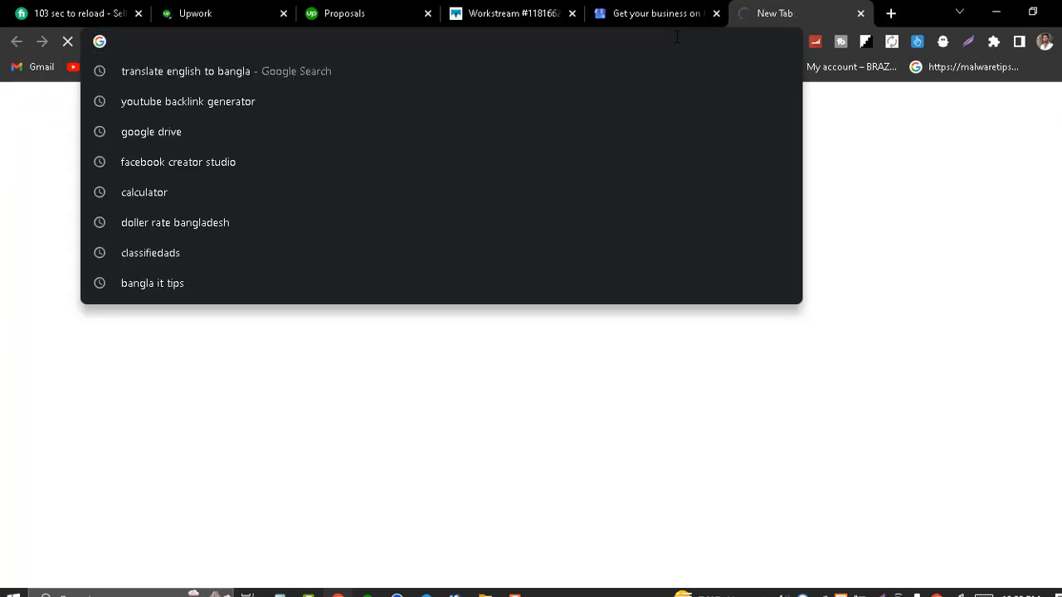
type("নদগ")
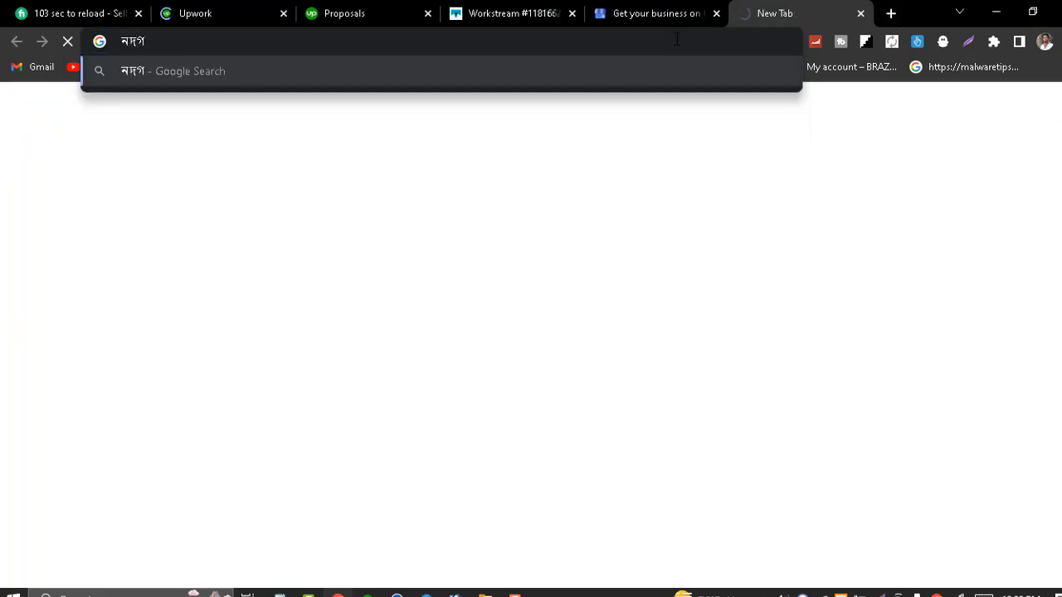
key("BackSpace")
key("BackSpace")
key("BackSpace")
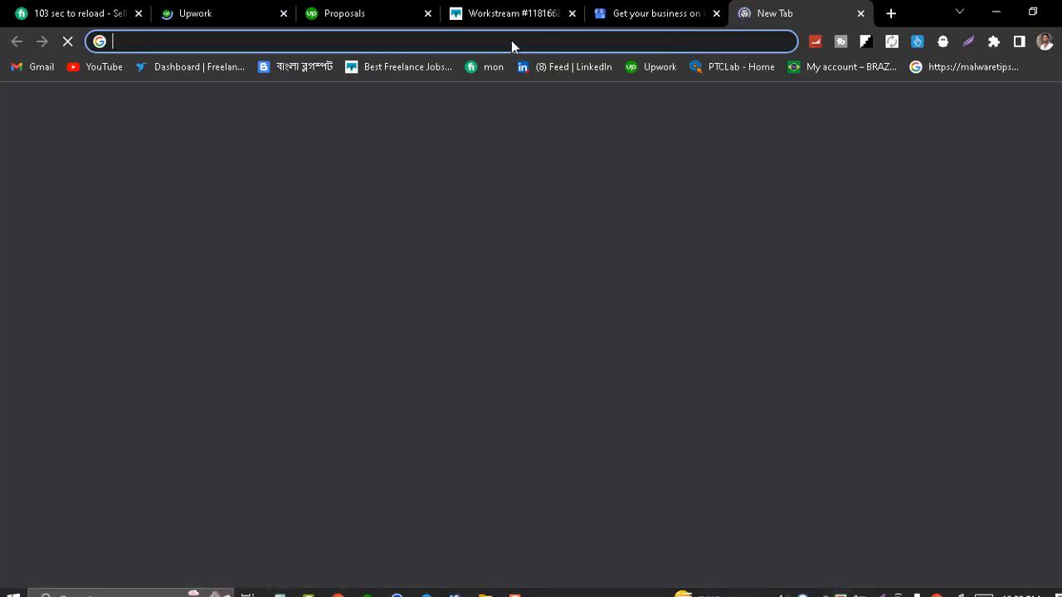
type("blo")
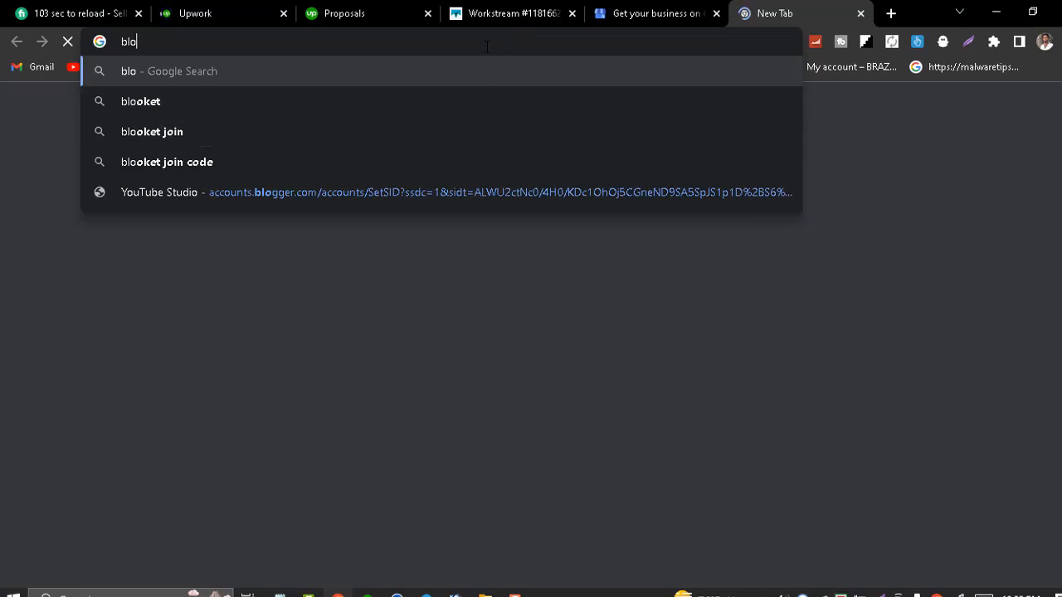
key("BackSpace")
key("BackSpace")
key("BackSpace")
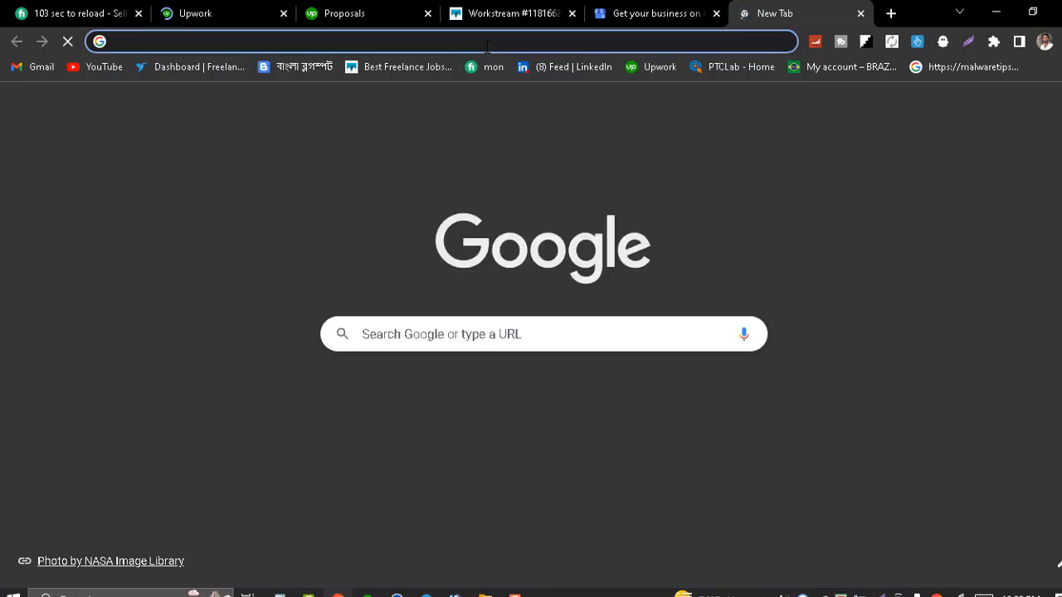
type("blogg")
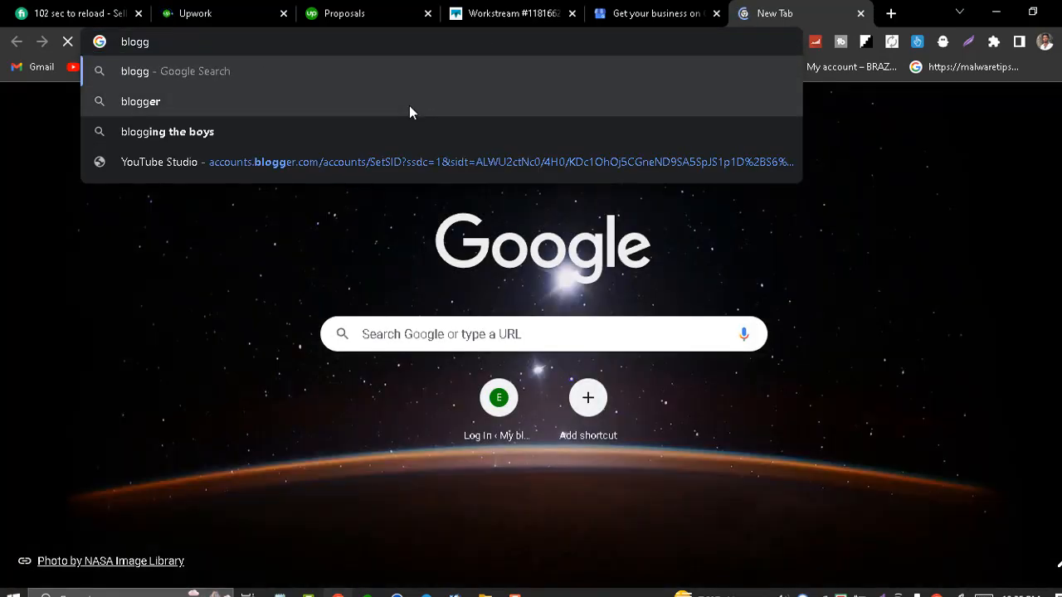
left_click(409, 105)
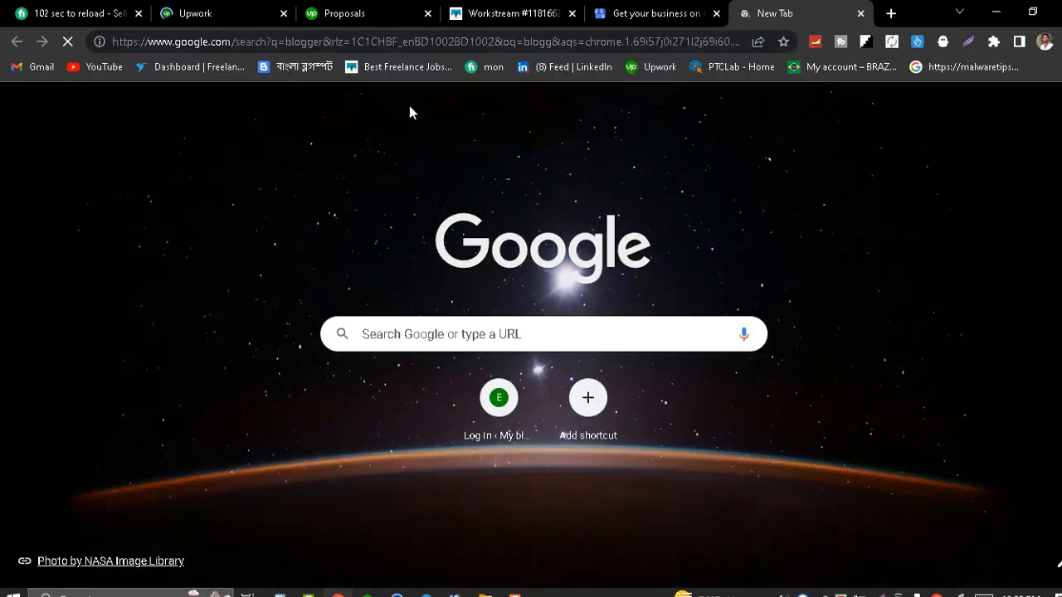
Copy the web address of the Bangla IT Net blog from its open page.
left_click(630, 9)
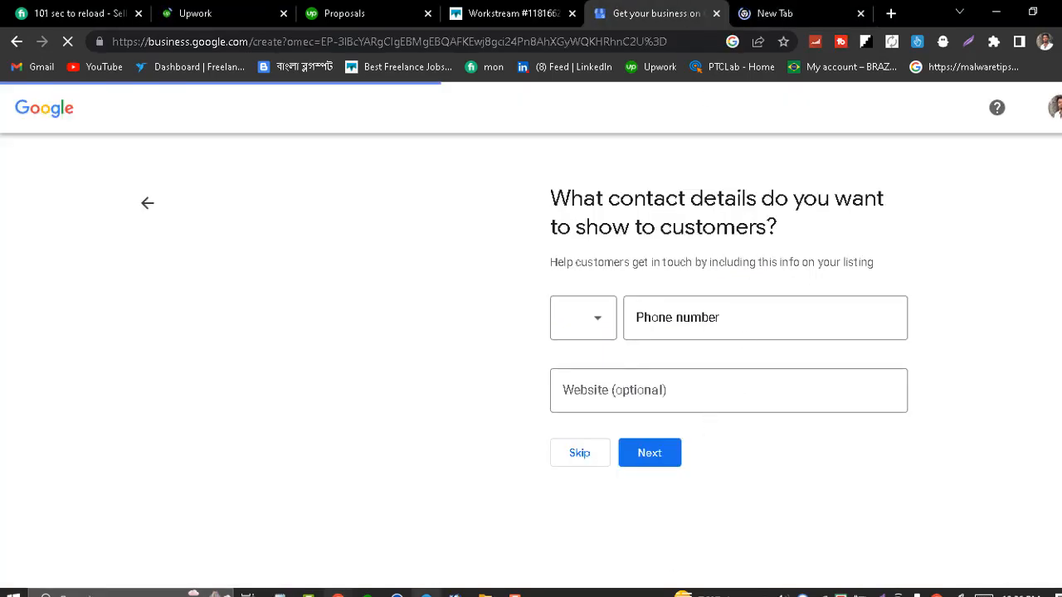
left_click(515, 594)
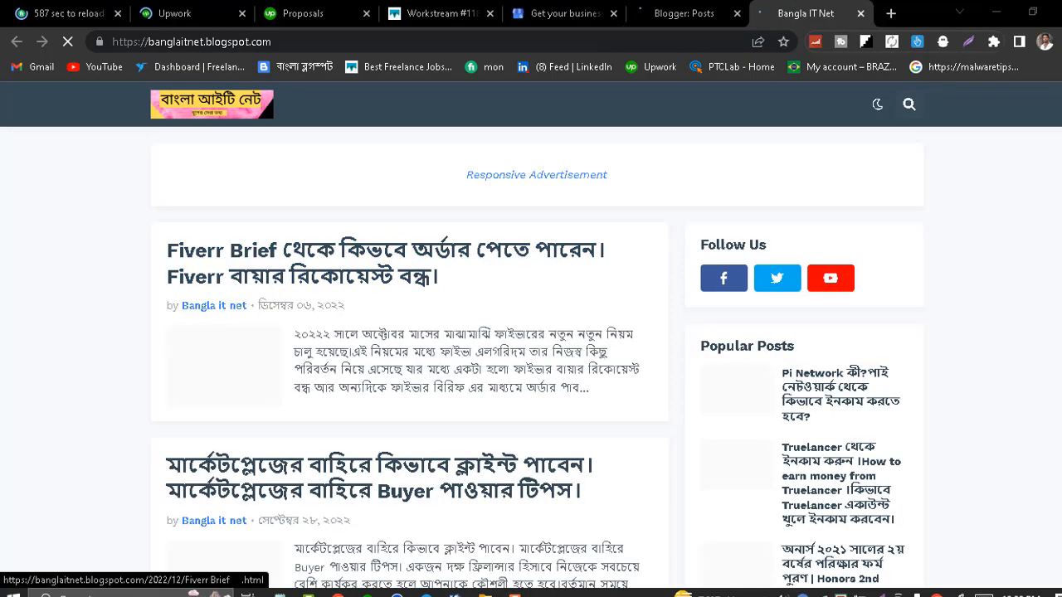
left_click(346, 43)
right_click(341, 44)
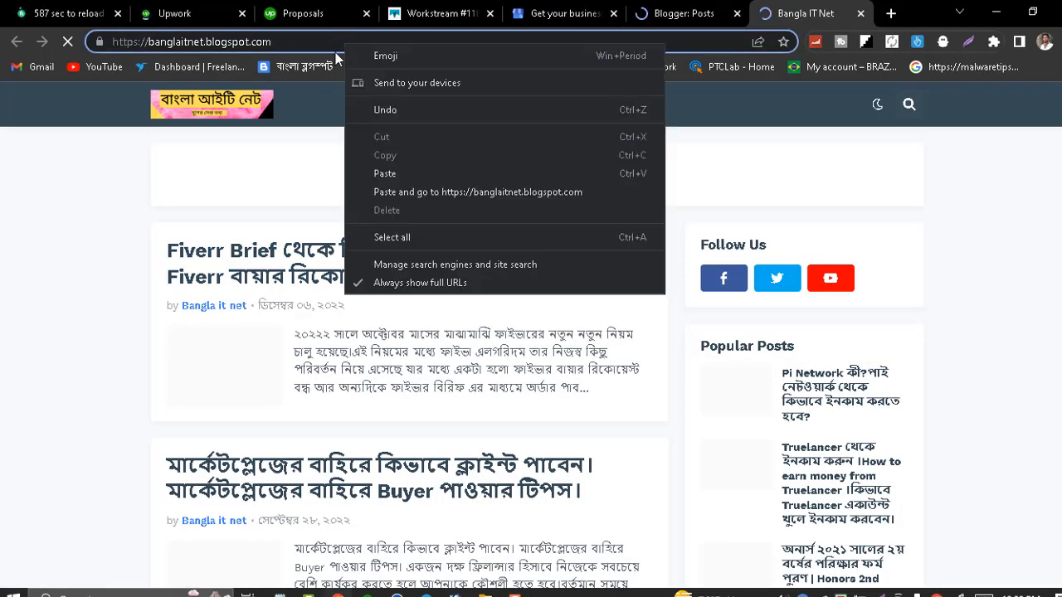
left_click(335, 51)
left_click(323, 40)
right_click(324, 41)
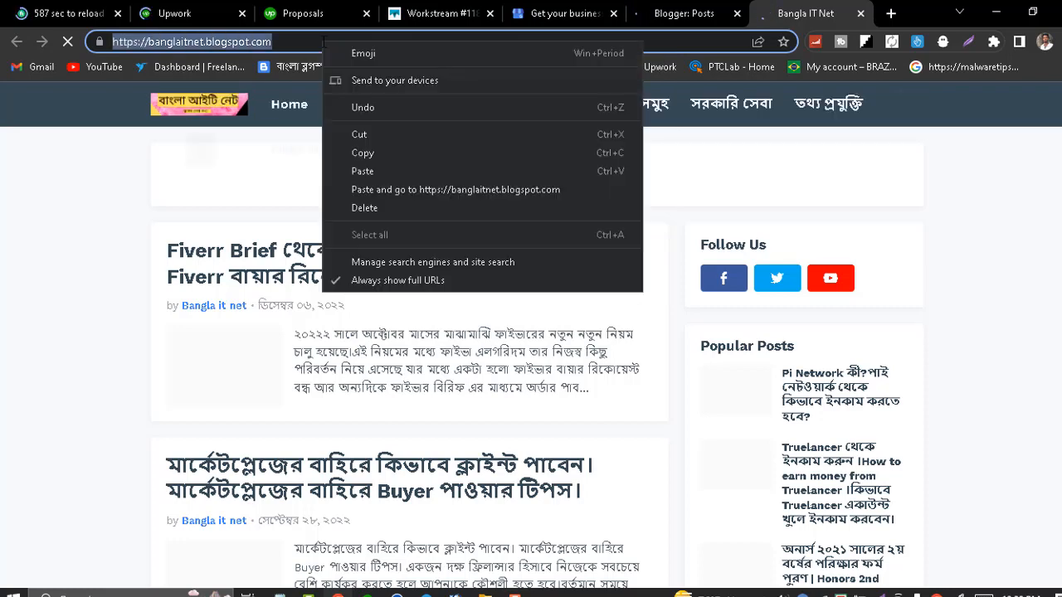
left_click(383, 154)
left_click(599, 10)
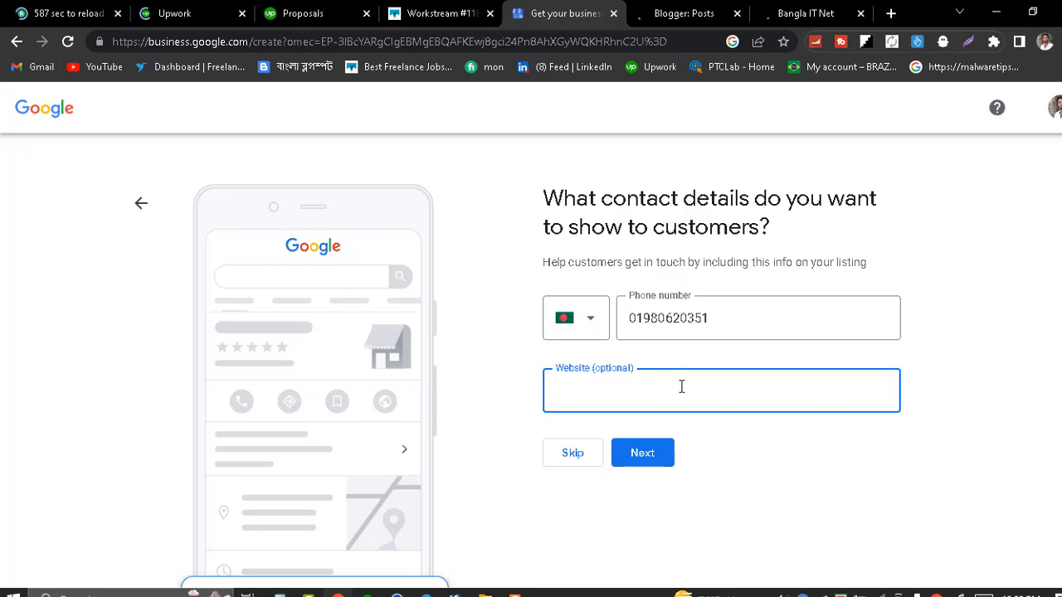
key("ctrl+v")
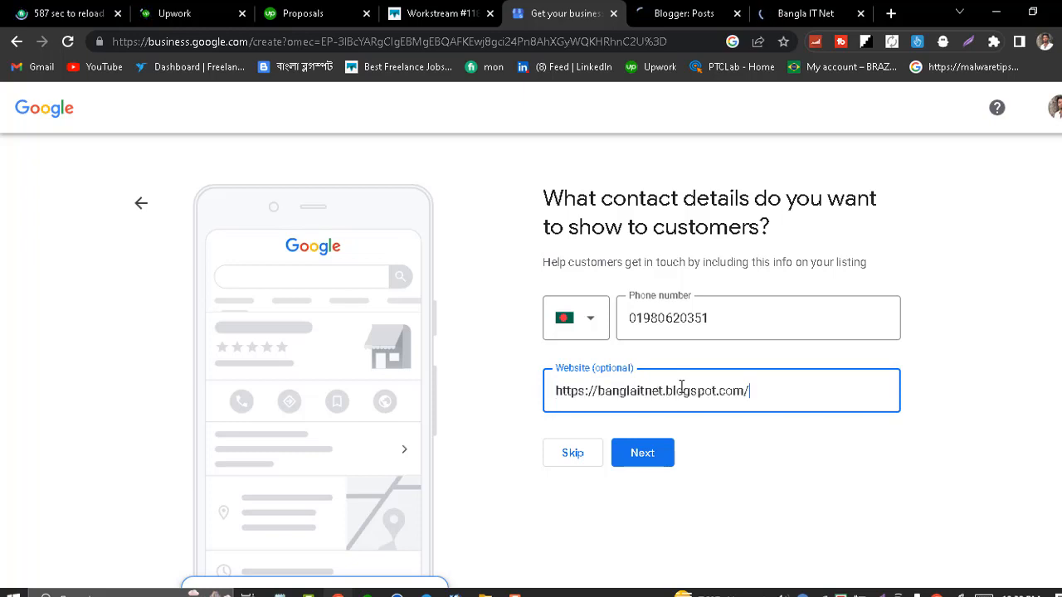
left_click(641, 458)
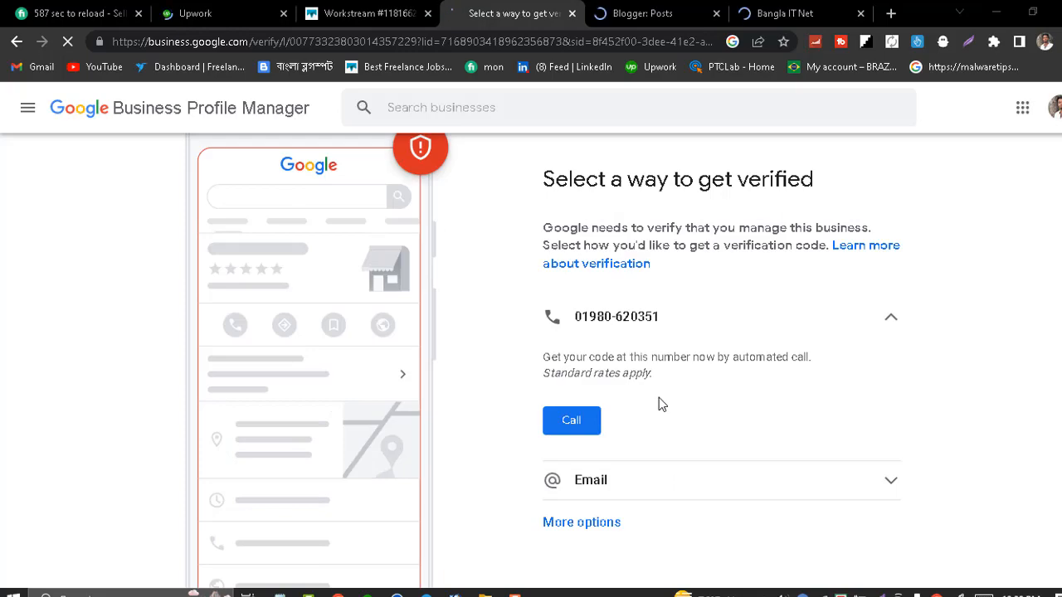
Capture a screenshot of the verification options page and save it as a PNG under the suggested name.
key("Print")
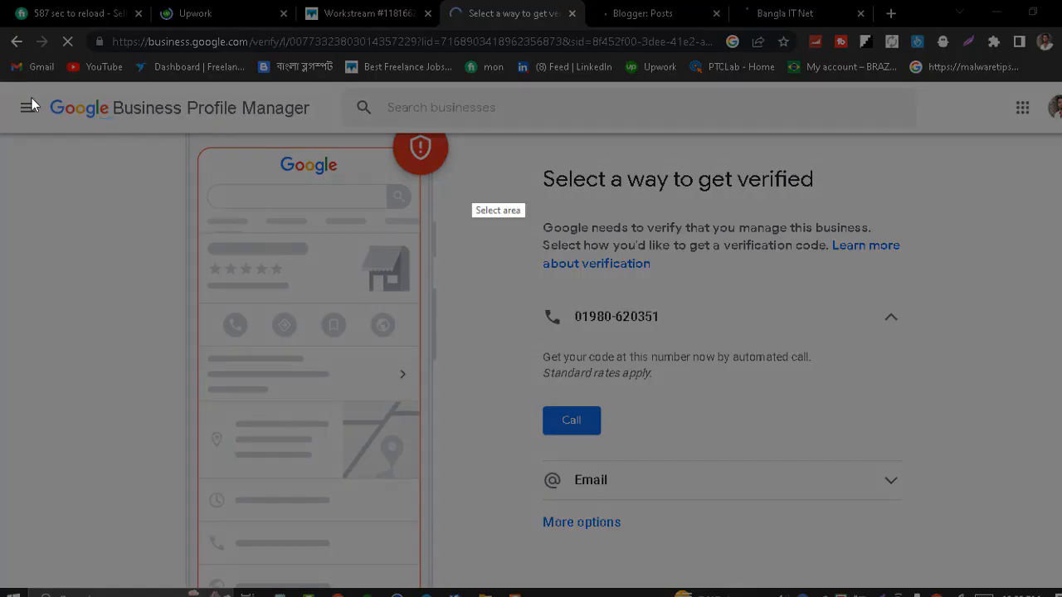
mouse_move(32, 97)
left_mouse_down()
mouse_move(876, 547)
mouse_move(913, 590)
mouse_move(1033, 564)
left_mouse_up()
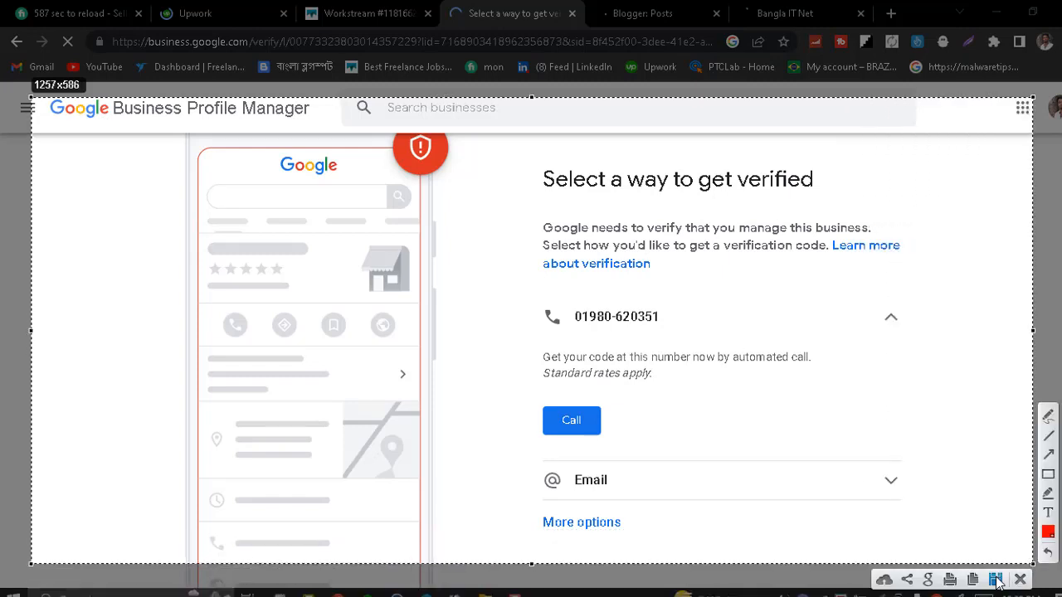
left_click(998, 580)
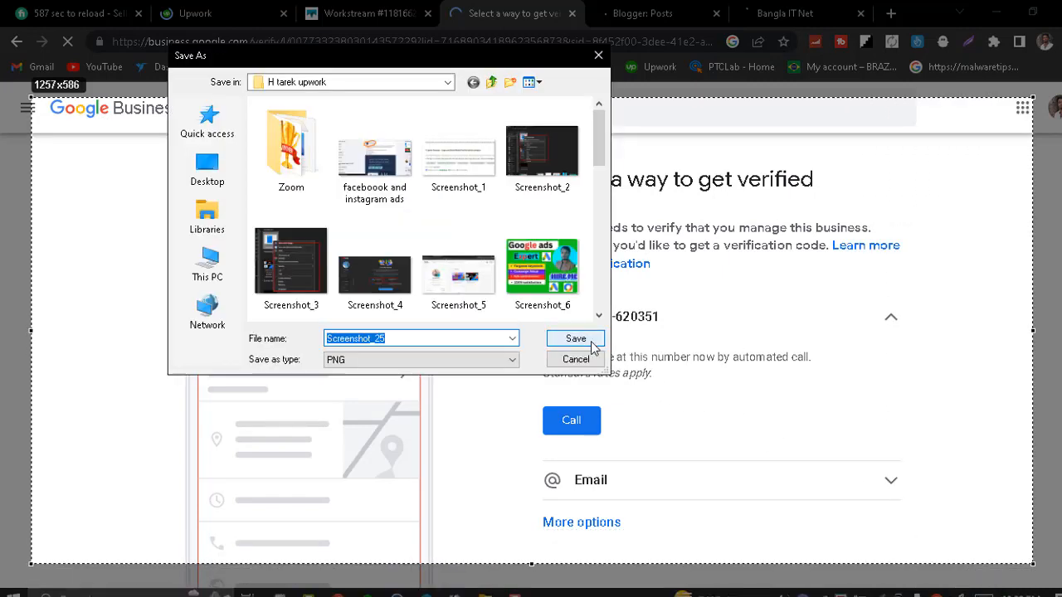
left_click(583, 339)
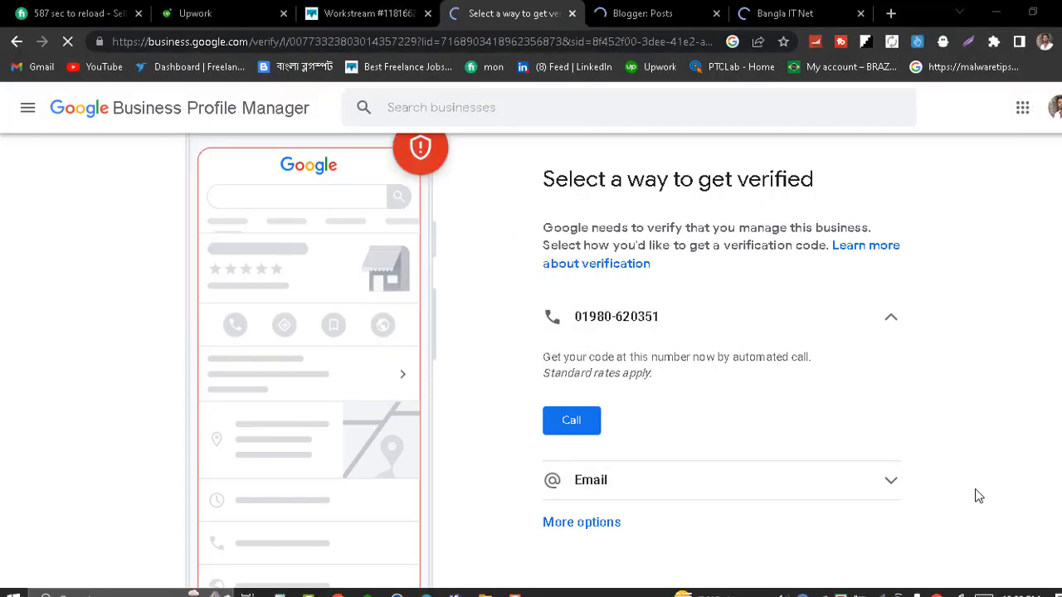
Choose Email as the verification method and send the code to the prefilled address on the blog's domain.
left_click(892, 481)
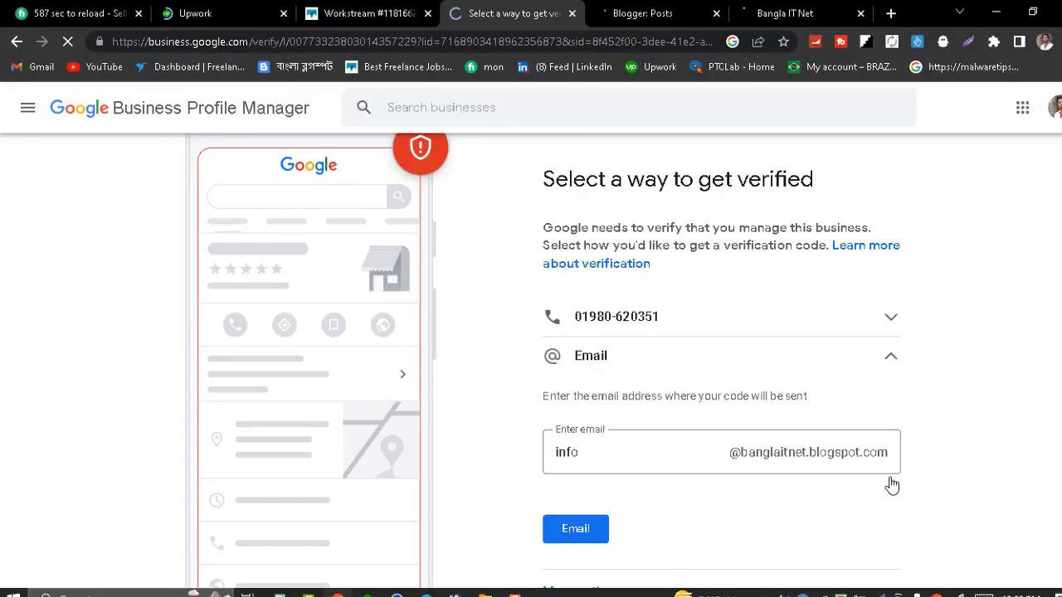
left_click(634, 456)
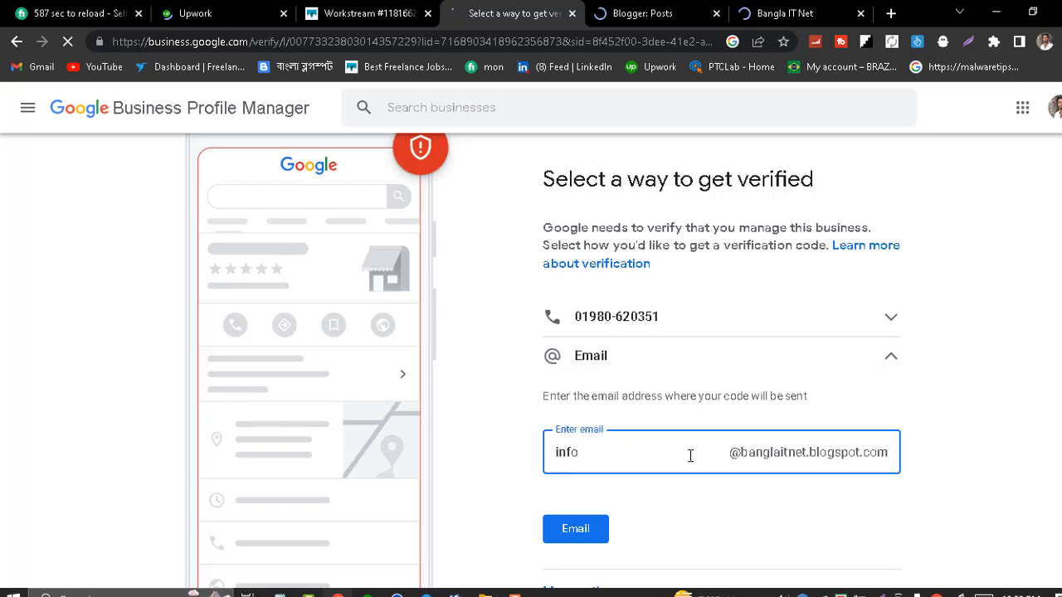
left_click(798, 372)
left_click(797, 371)
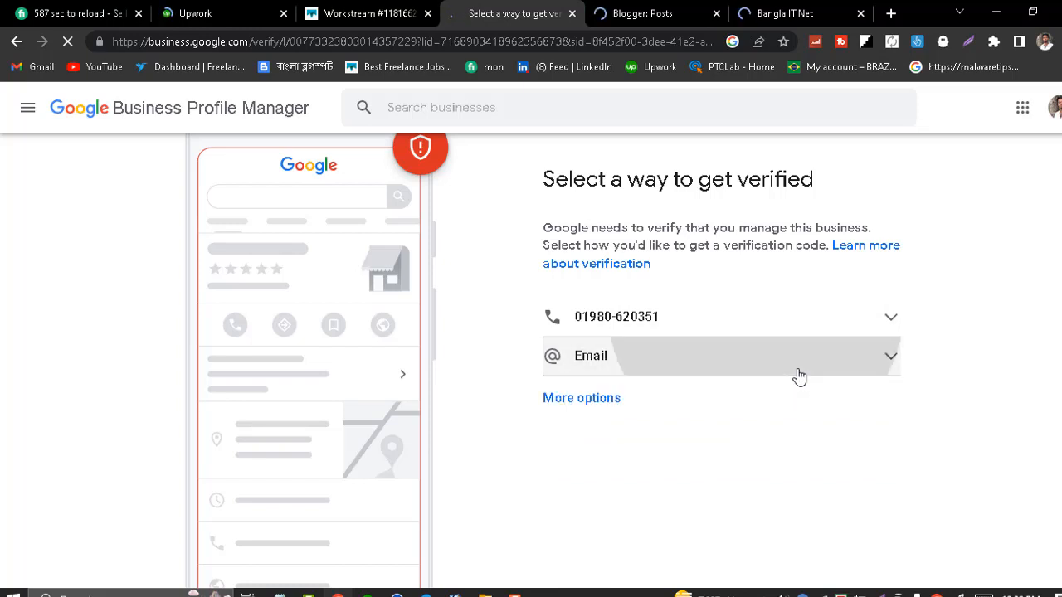
left_click(621, 452)
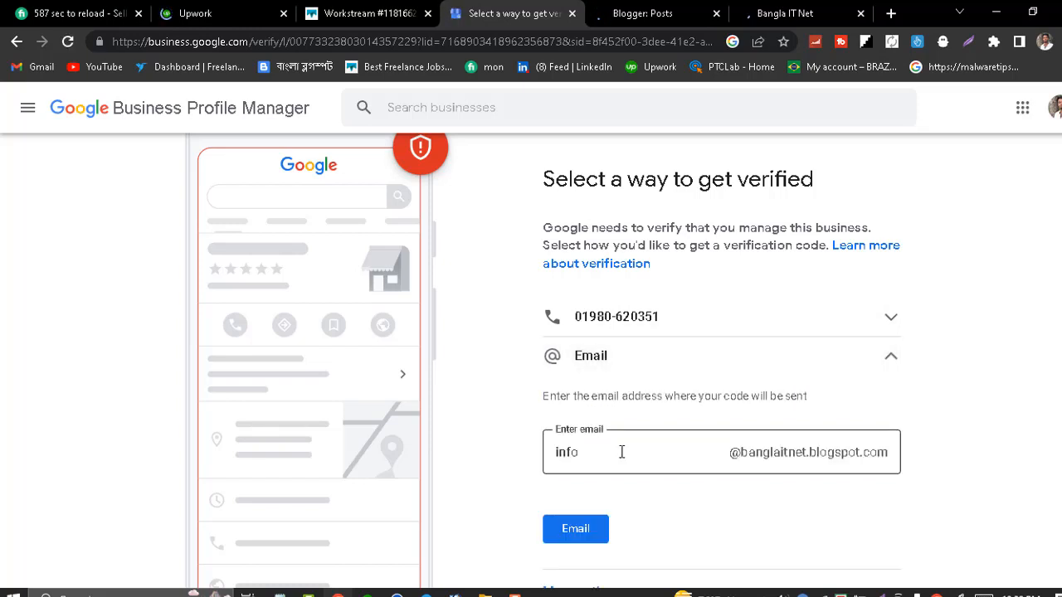
left_click(622, 452)
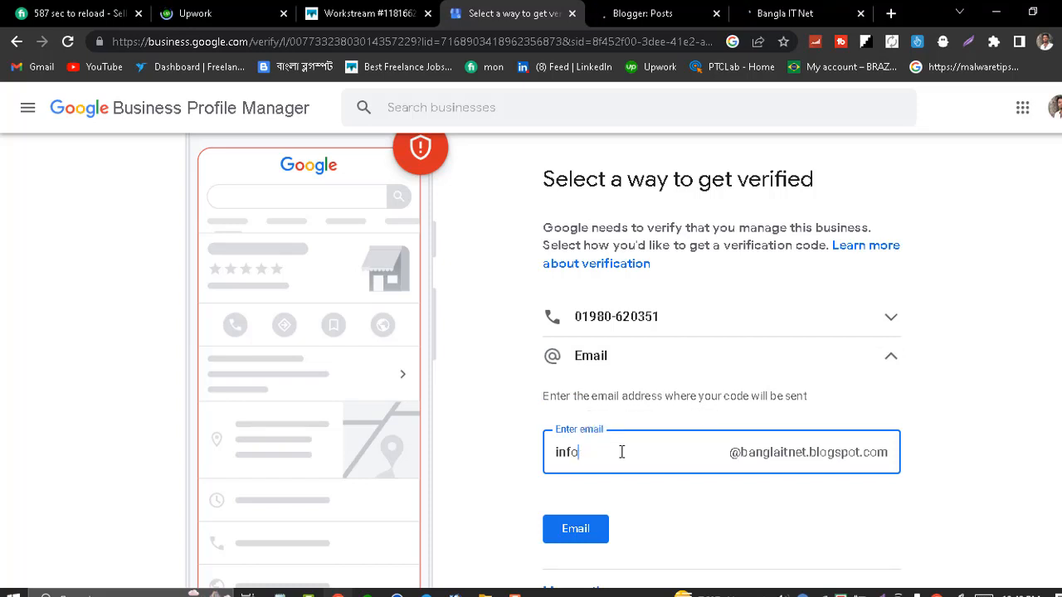
left_click(558, 535)
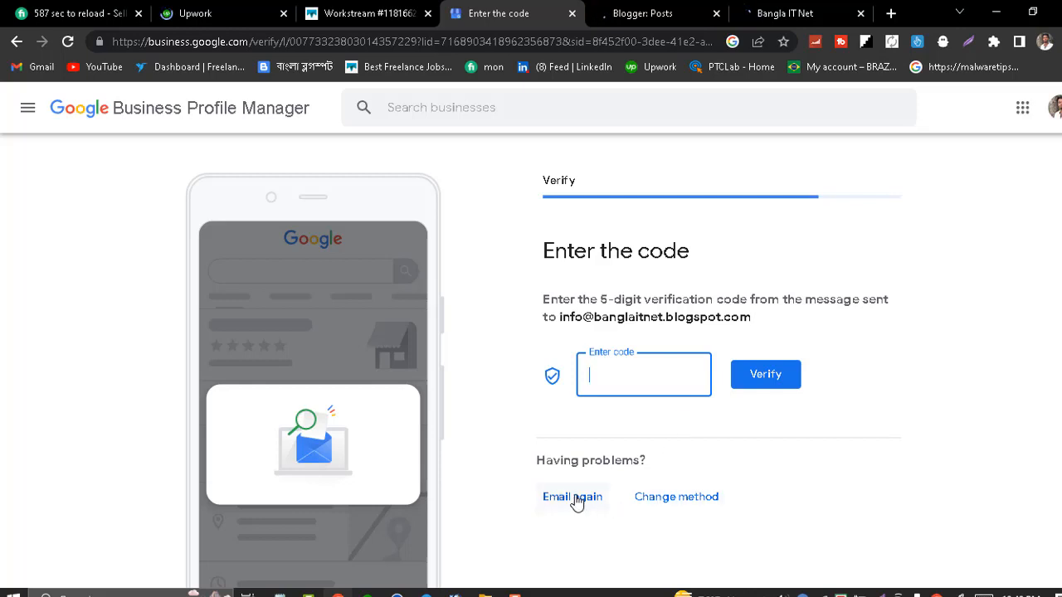
Request the verification code by automated call to the listed business phone number.
left_click(516, 595)
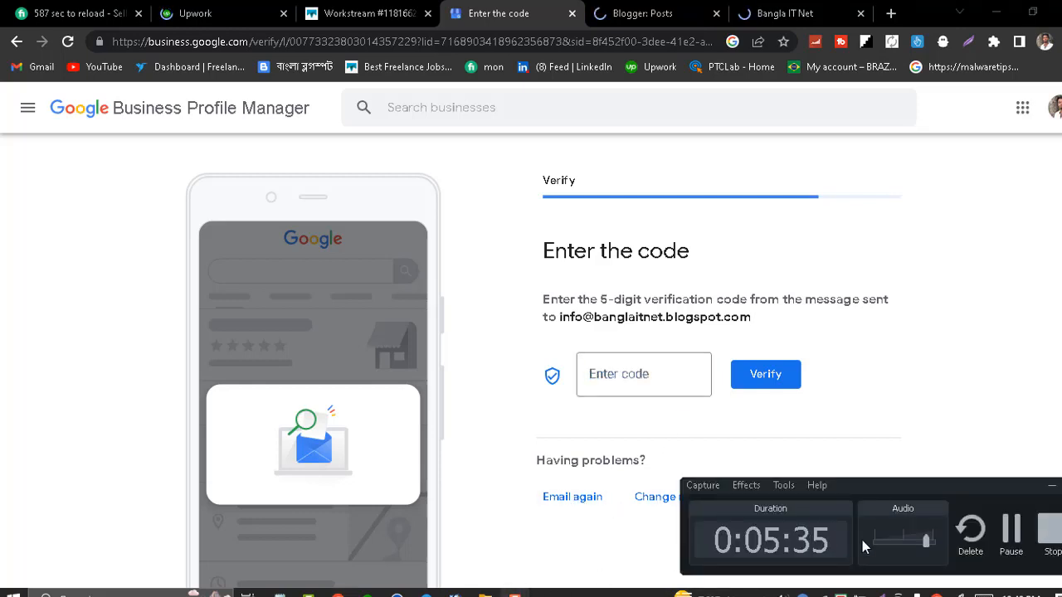
left_click(1008, 544)
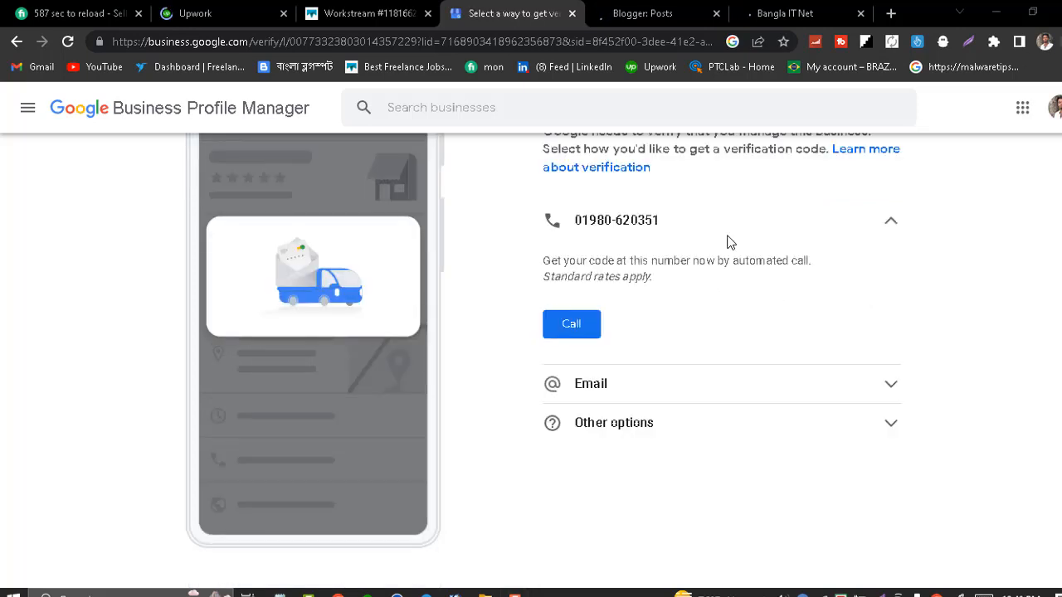
left_click(573, 325)
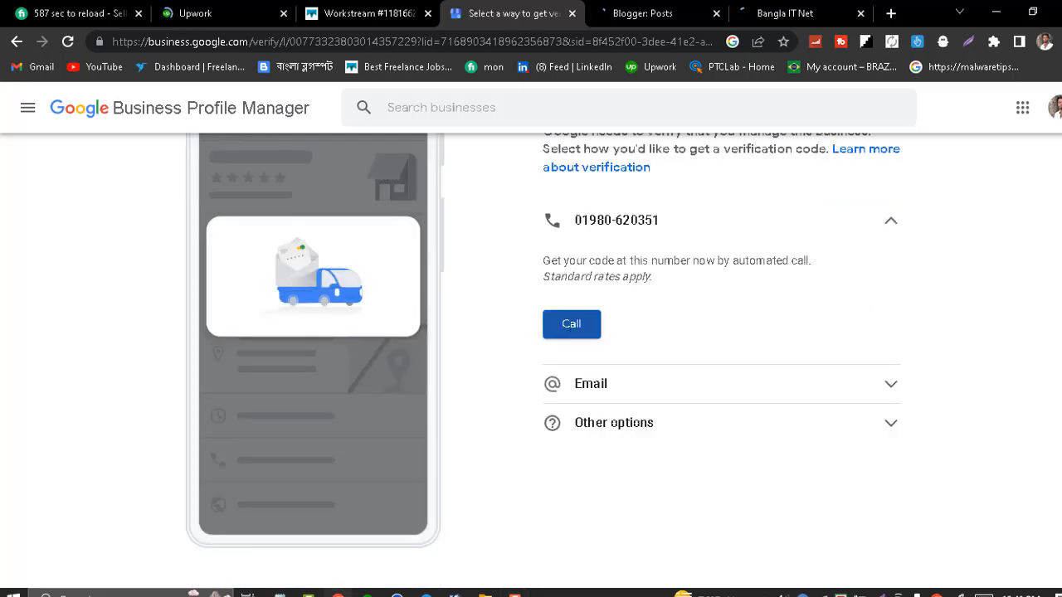
left_click(515, 594)
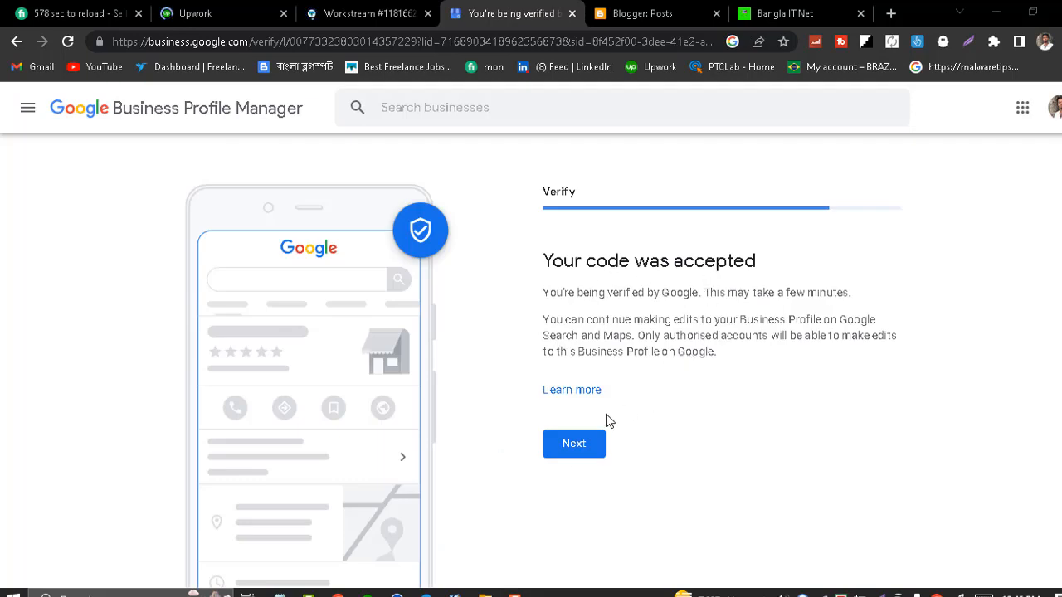
Continue from the accepted verification code to the opening hours of the business profile.
left_click(581, 448)
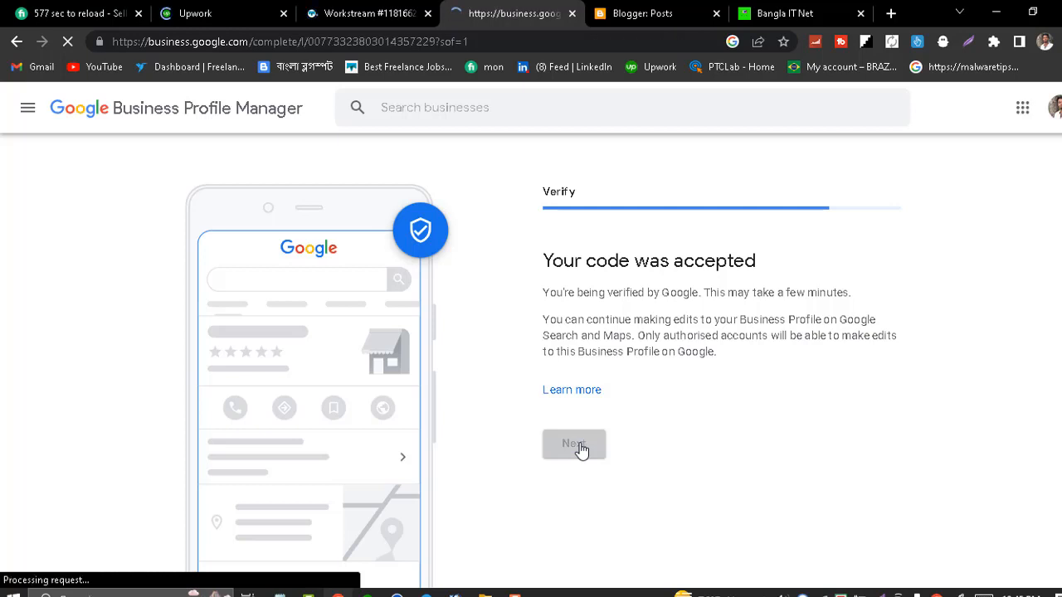
left_click(519, 591)
left_click(1004, 548)
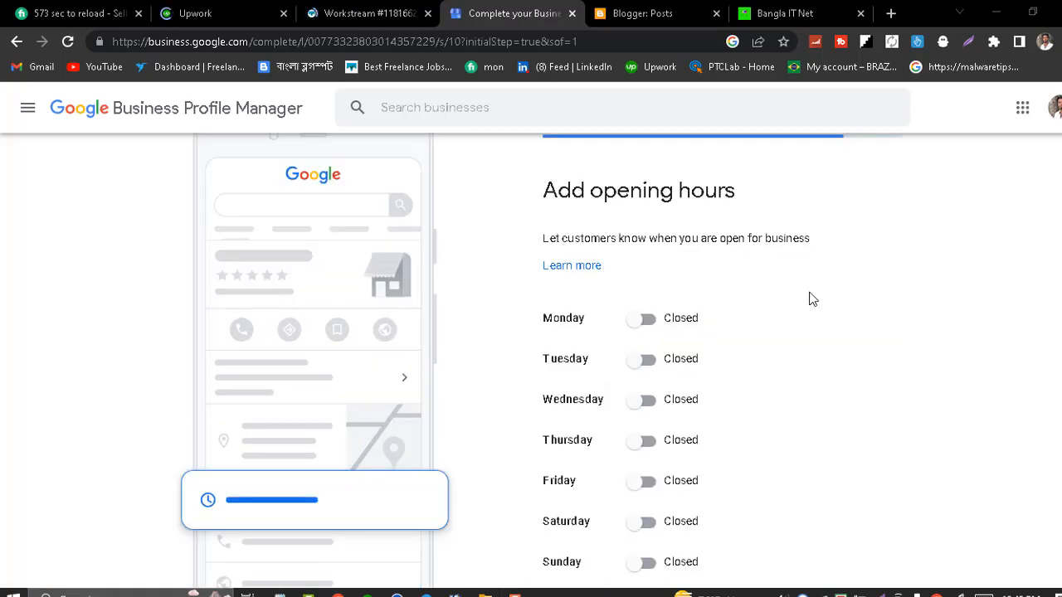
left_click(641, 326)
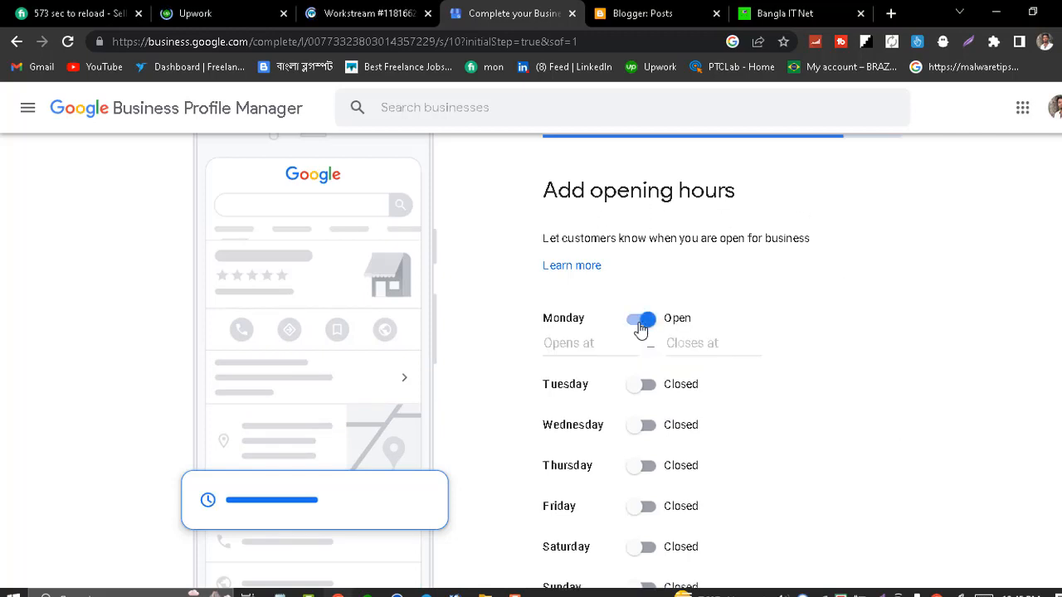
left_click(641, 326)
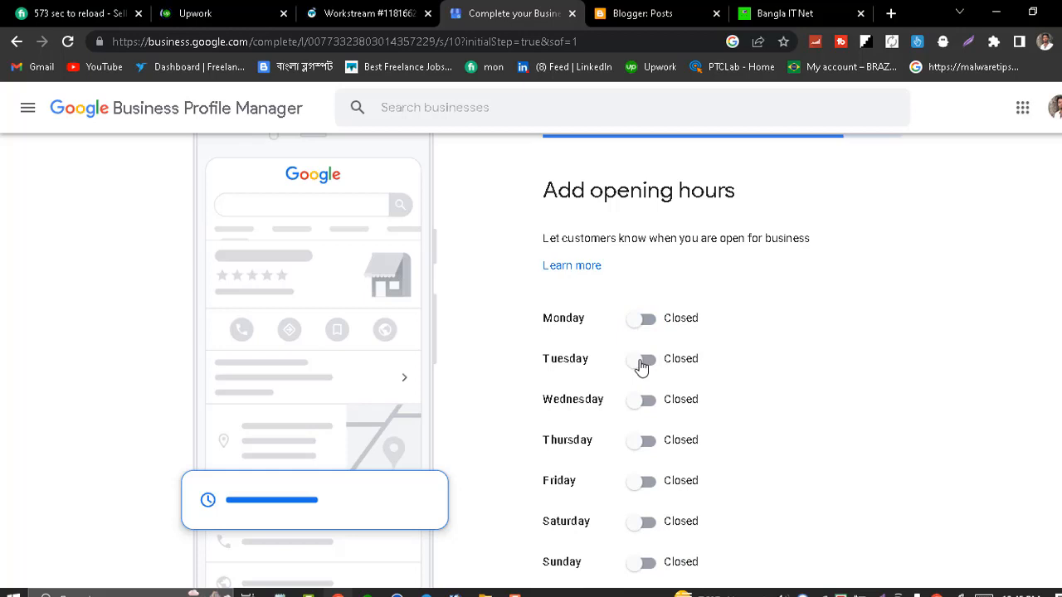
left_click(642, 366)
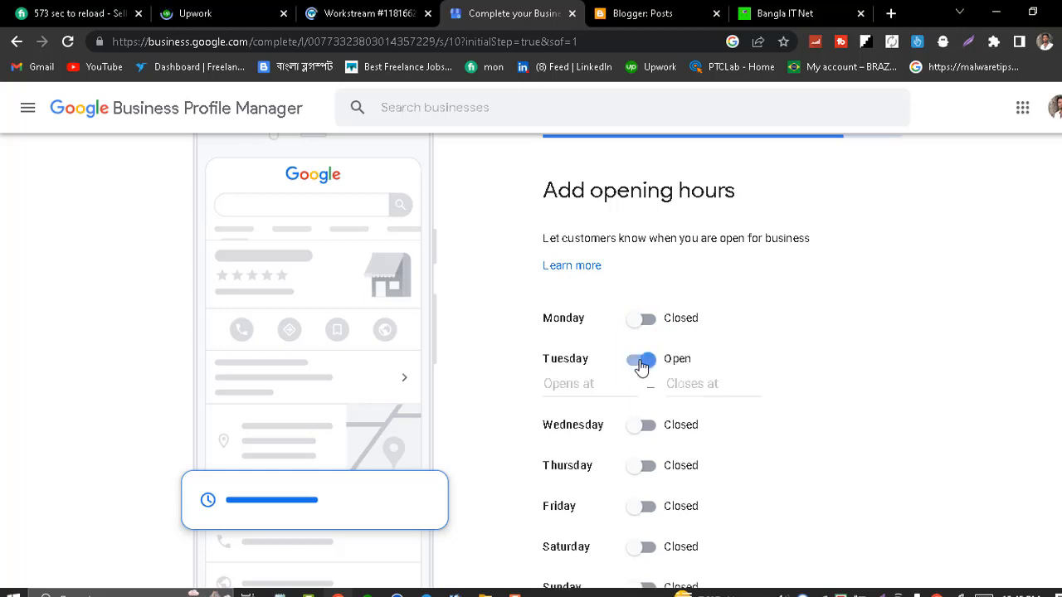
left_click(582, 383)
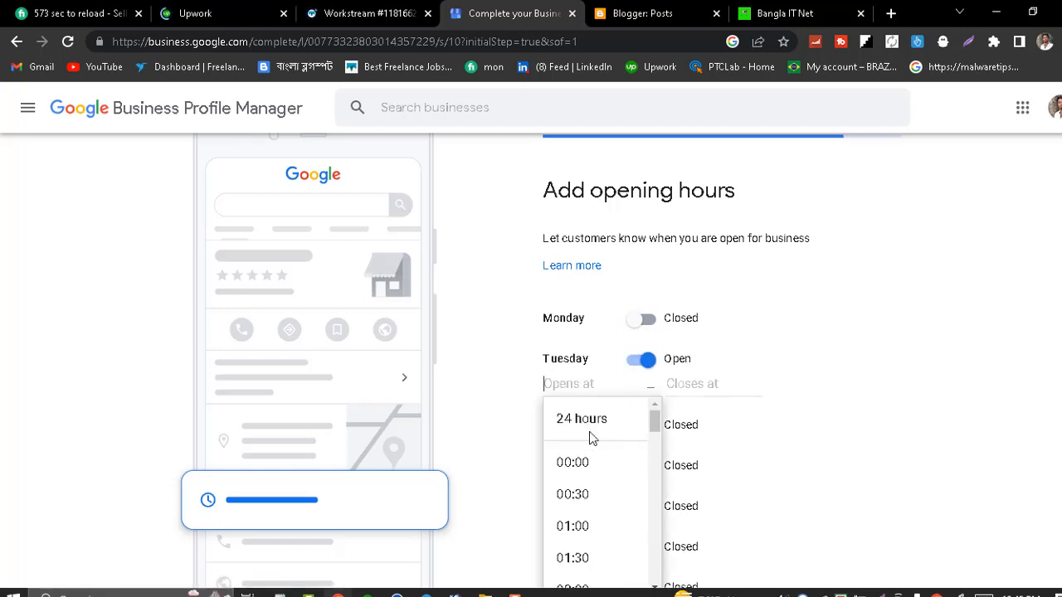
left_click(702, 386)
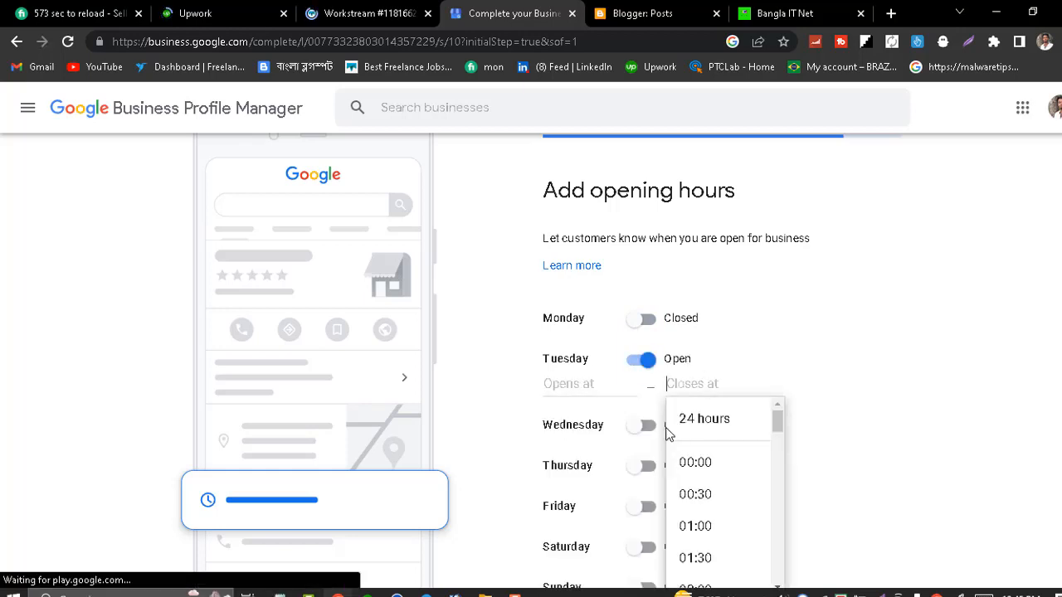
left_click(647, 361)
left_click(648, 361)
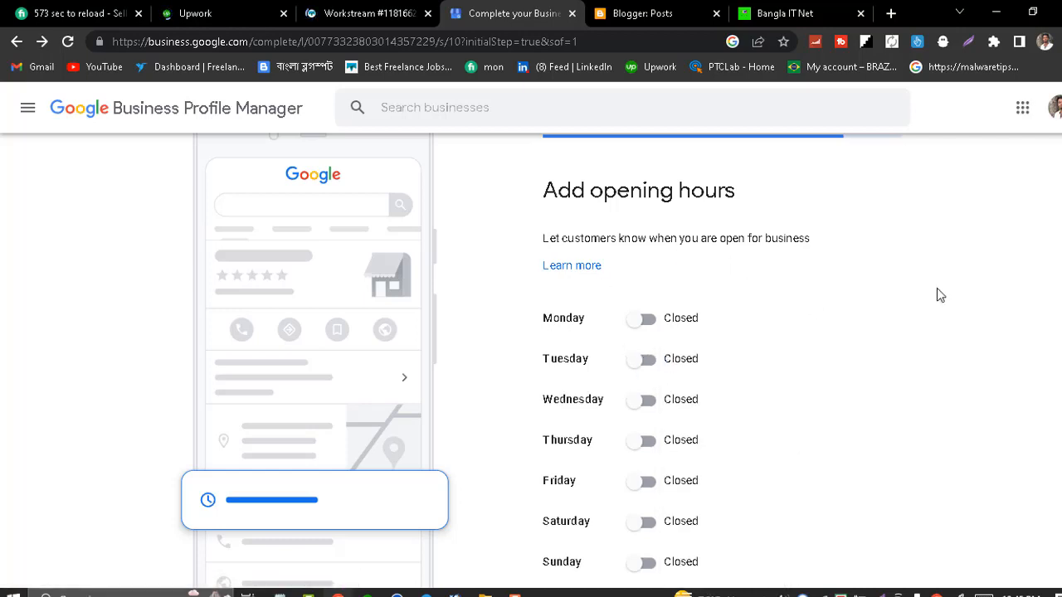
Skip the opening hours and continue with Accept Messages turned on.
scroll(540, 361, "down", 2)
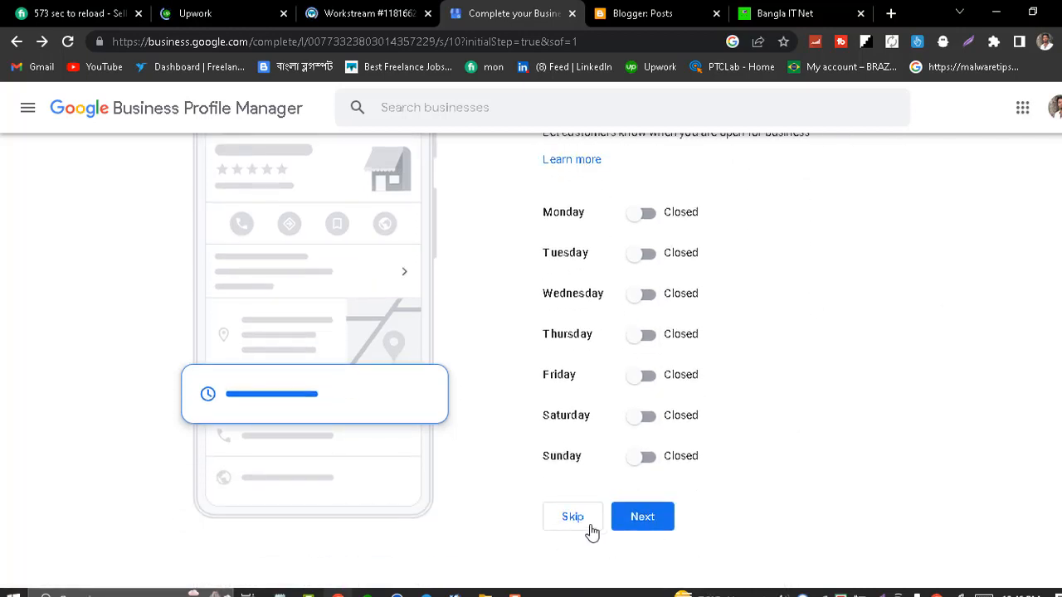
left_click(574, 517)
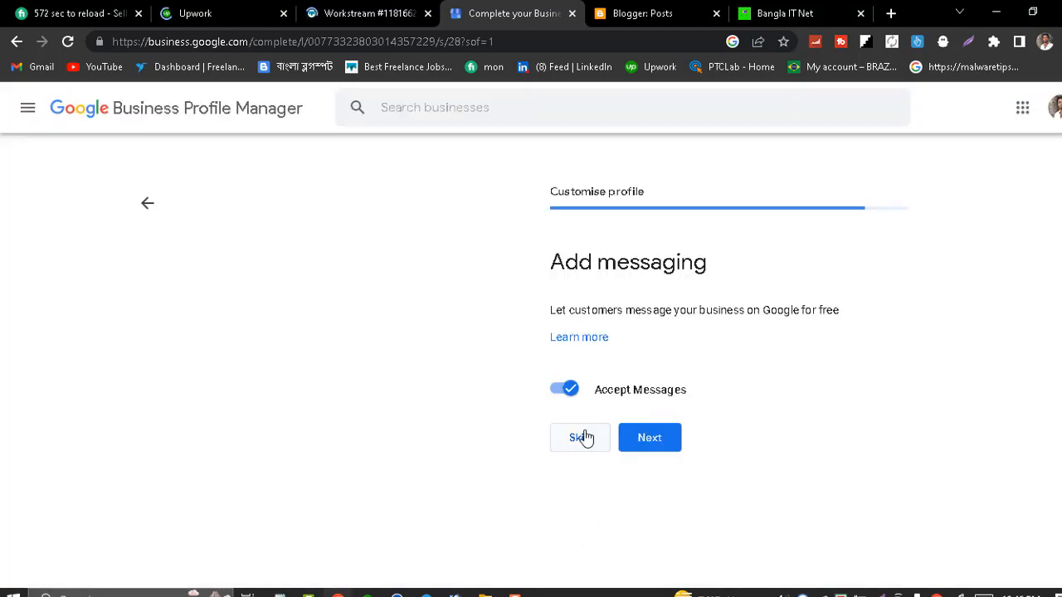
left_click(643, 438)
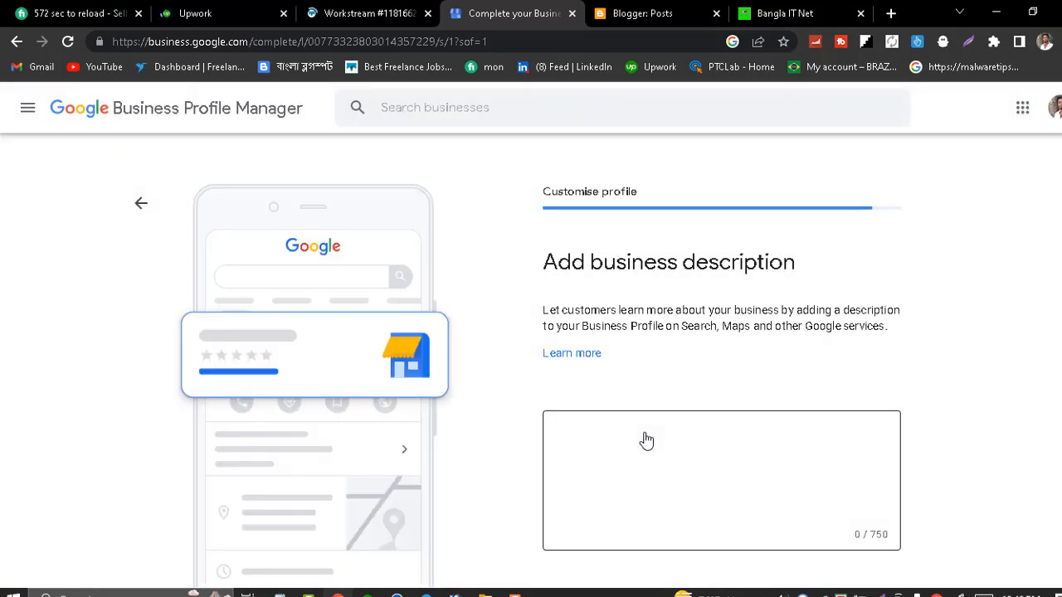
Skip the business description to reach the page for adding business photos.
scroll(797, 419, "down", 2)
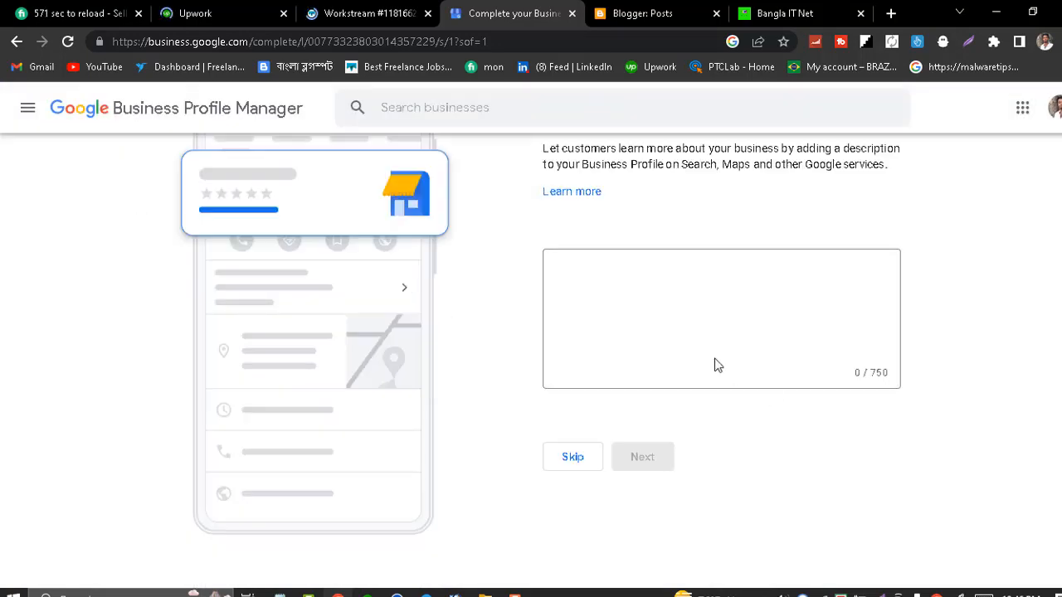
left_click(577, 463)
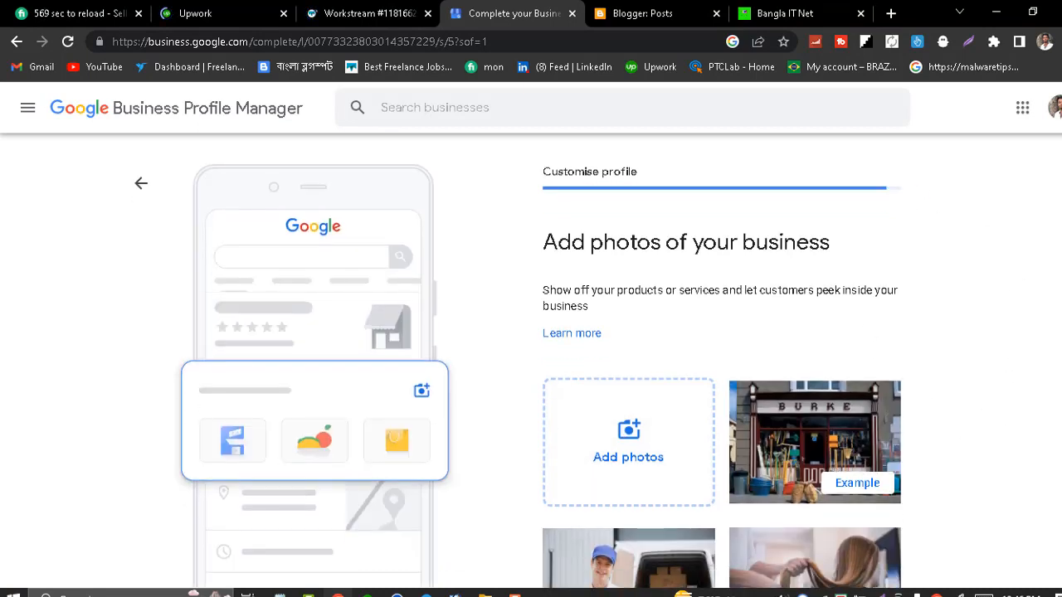
scroll(842, 284, "down", 2)
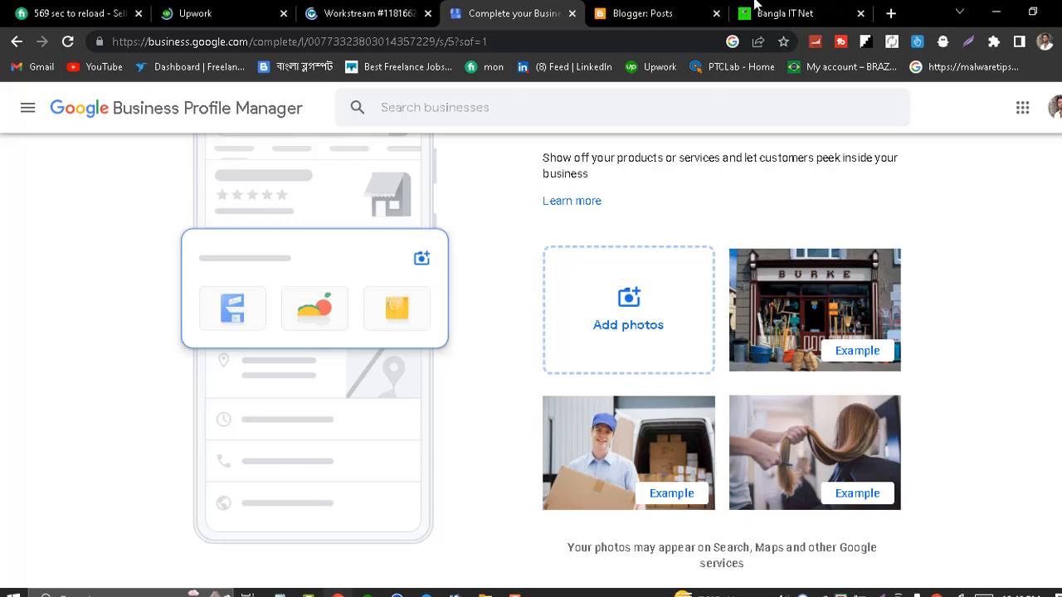
Switch to the Blogger dashboard and open the Bangla IT Net blog from it.
left_click(699, 7)
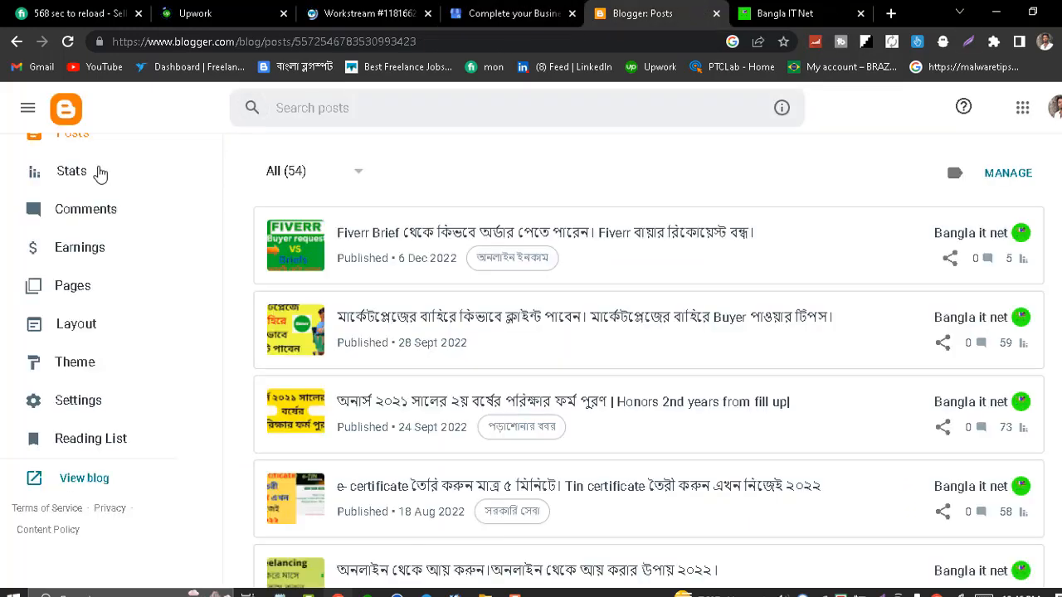
left_click(27, 114)
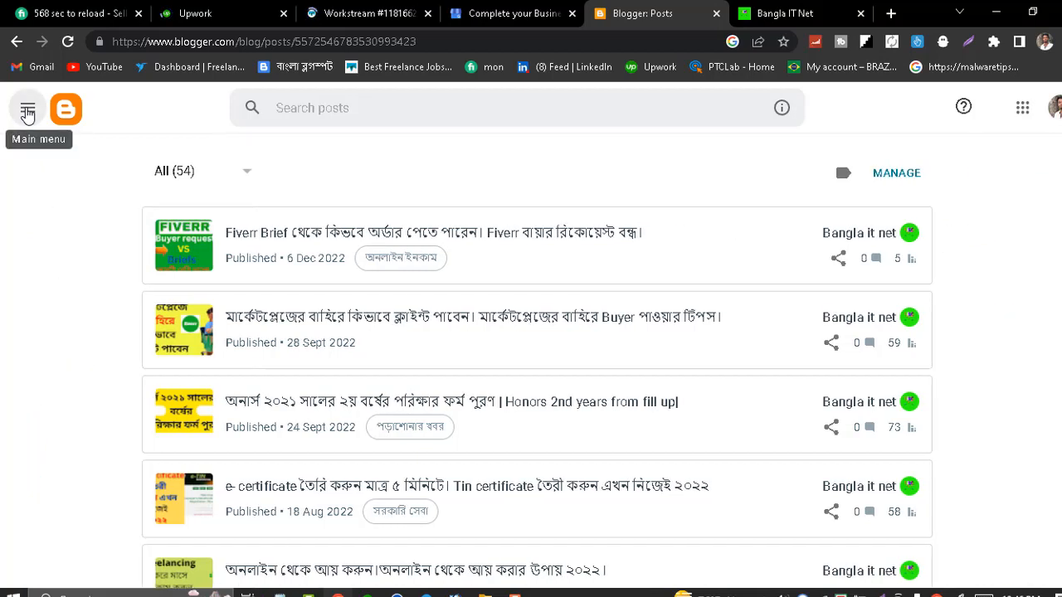
left_click(28, 114)
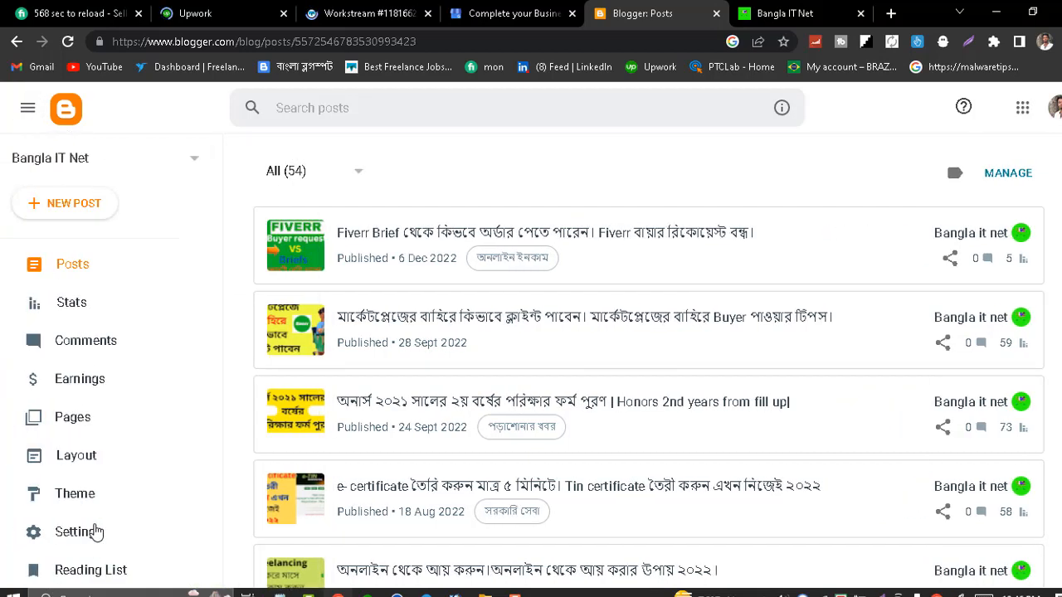
scroll(91, 514, "down", 2)
left_click(79, 482)
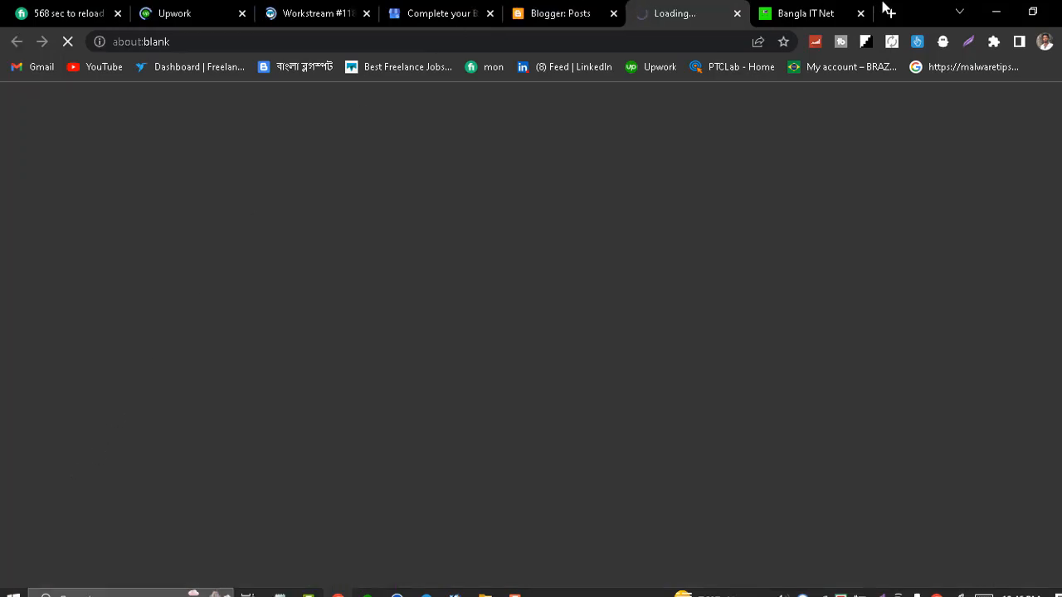
Capture a 371x184 area around the logo on the already open blog page and save it as Screenshot_26 in PNG format.
left_click(787, 12)
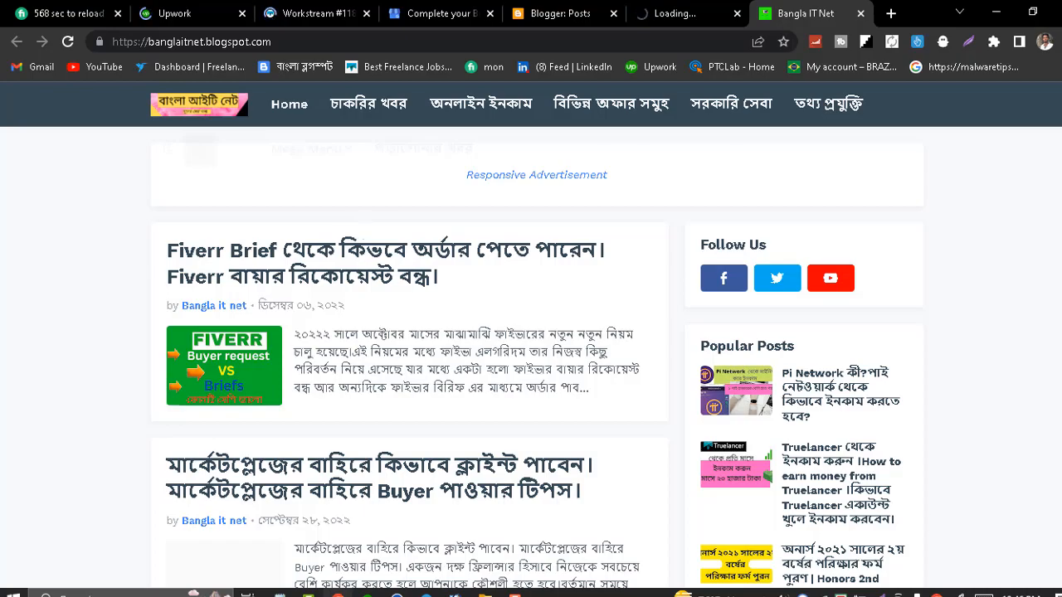
key("Print")
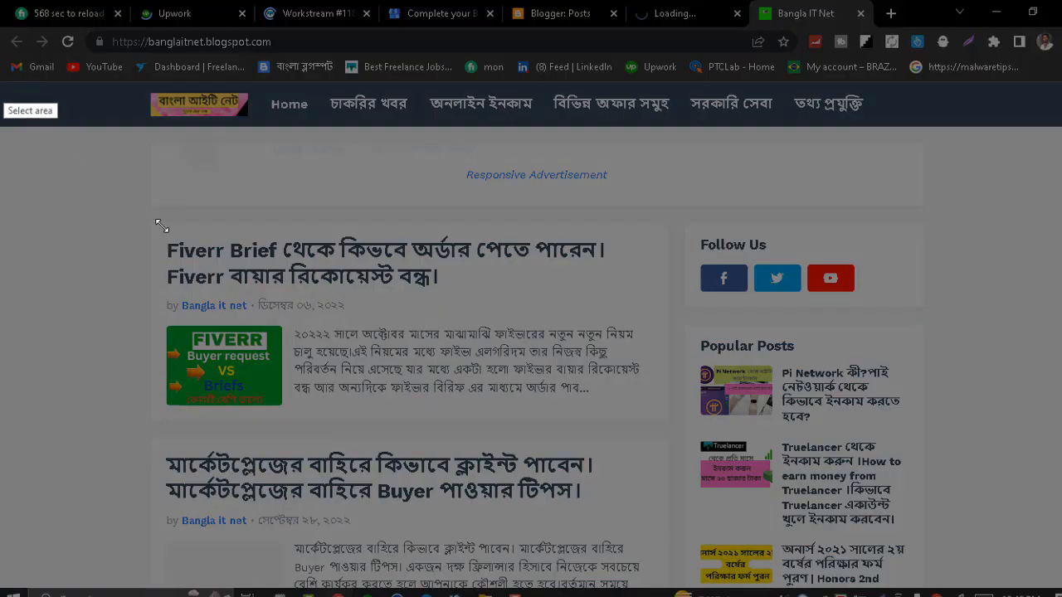
left_click_drag(4, 78, 299, 224)
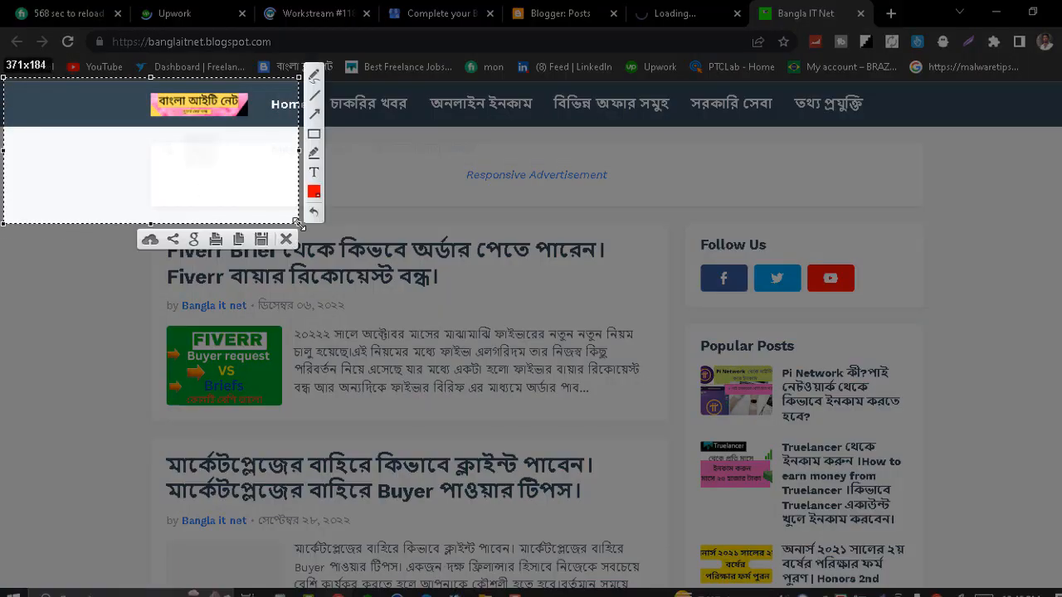
left_click(261, 240)
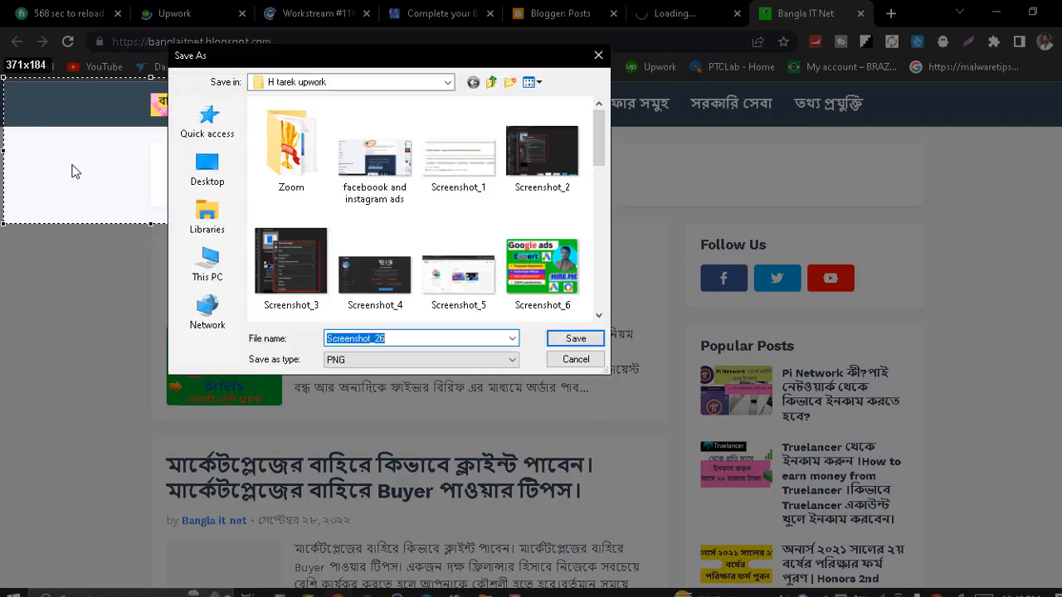
key("Return")
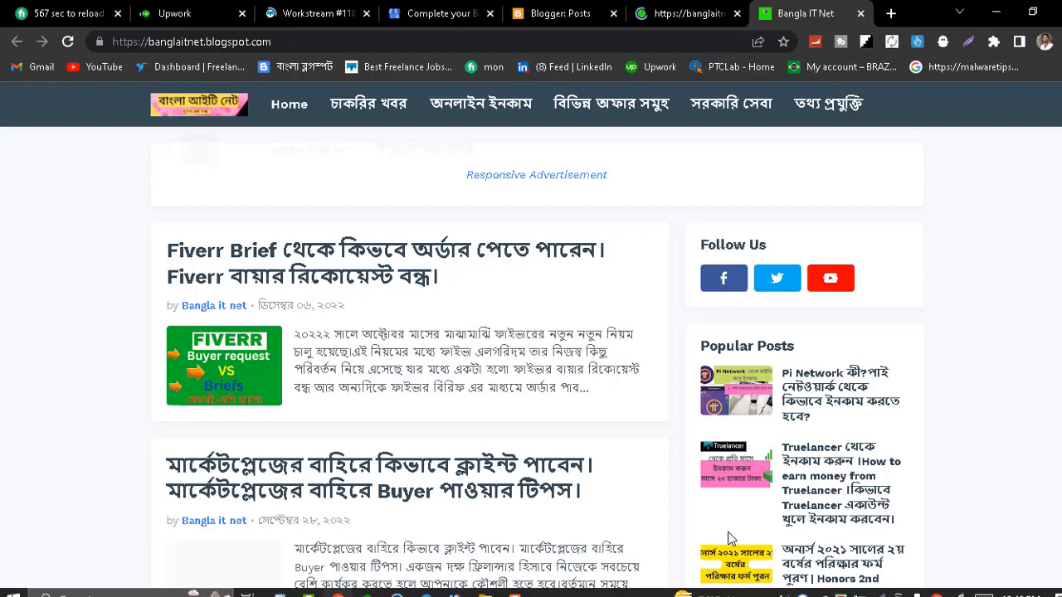
Capture a 1304x651 area covering the visible blog home page and save it as Screenshot_27 in PNG format.
key("Print")
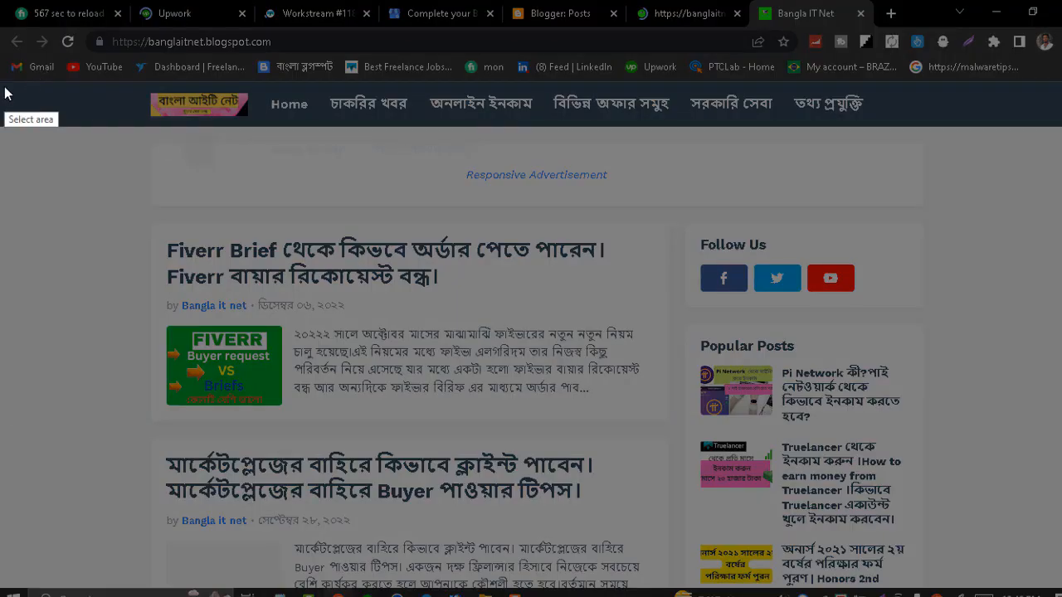
left_click_drag(4, 85, 1044, 591)
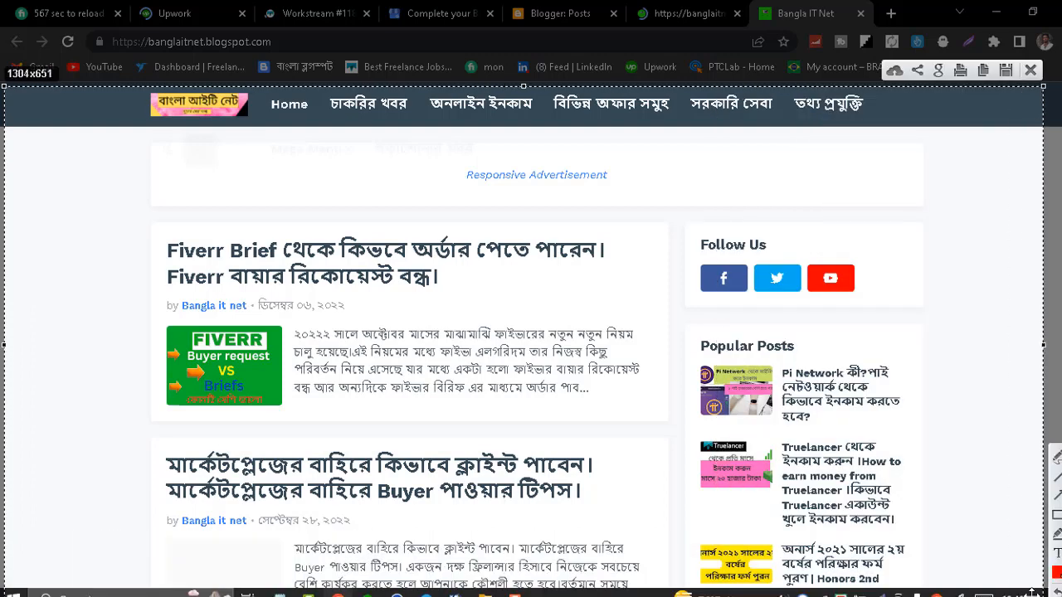
left_click(1010, 71)
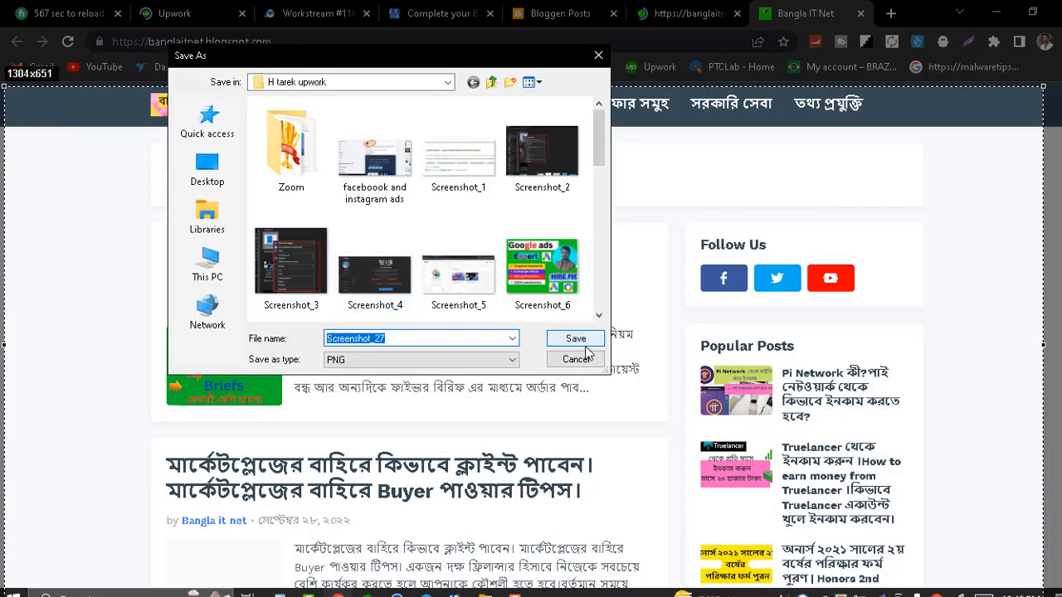
left_click(572, 338)
Return to the business profile's photo page and start selecting business photos from the computer.
left_click(729, 8)
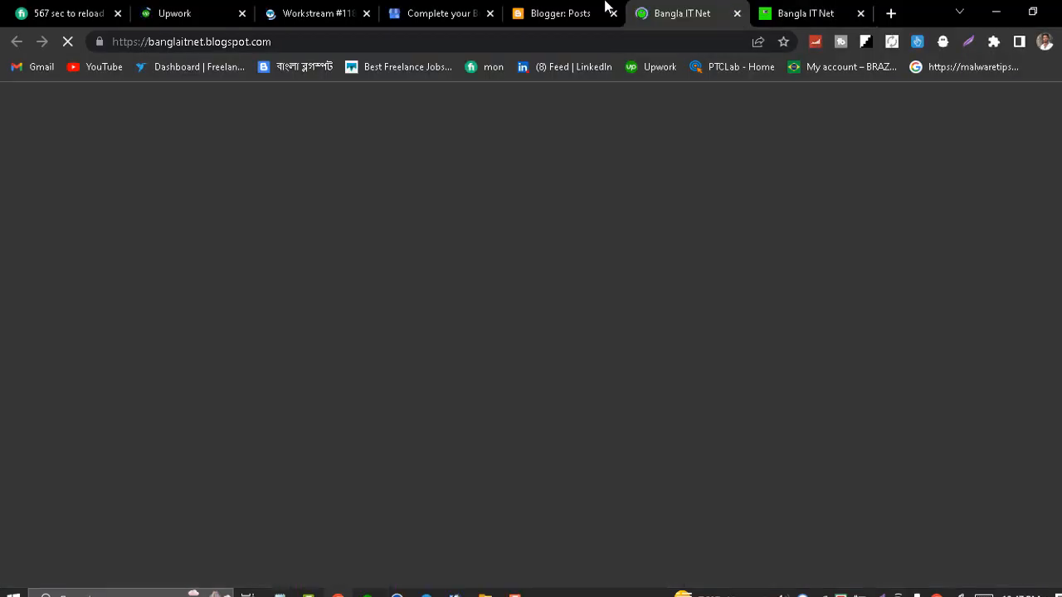
left_click(593, 12)
left_click(440, 13)
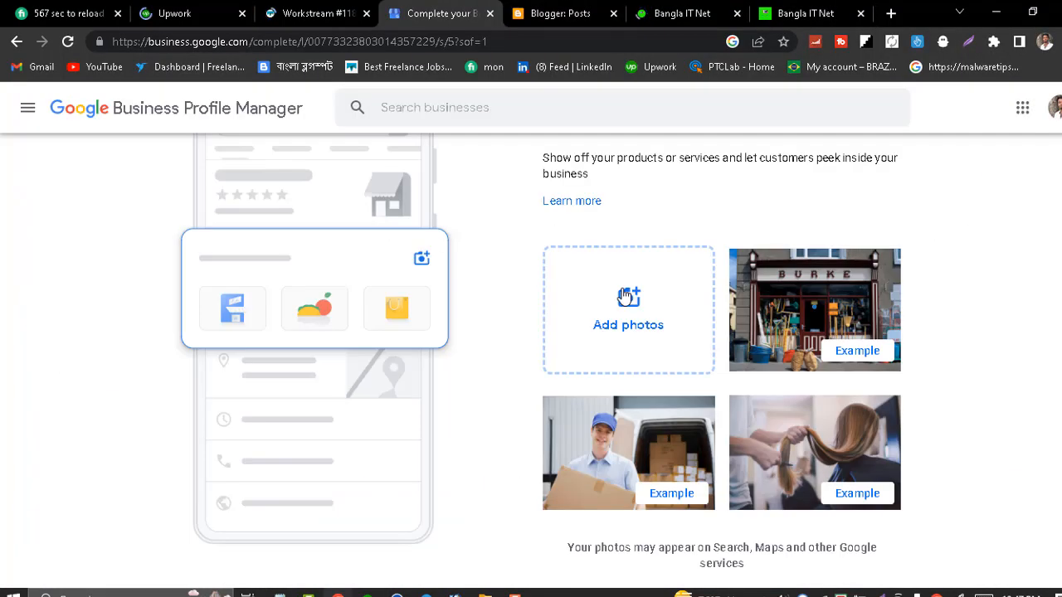
left_click(627, 296)
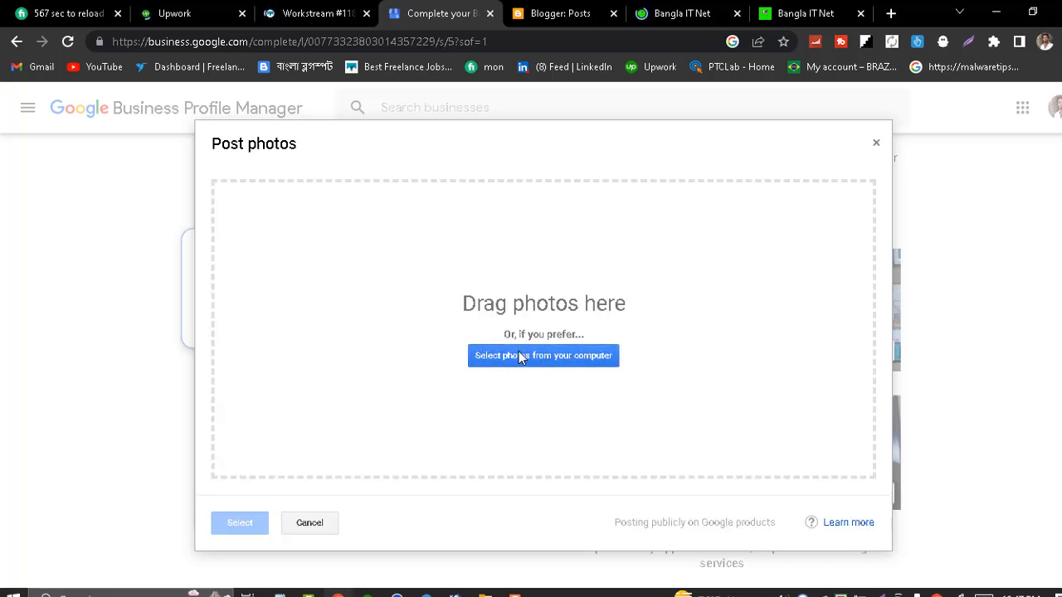
left_click(518, 354)
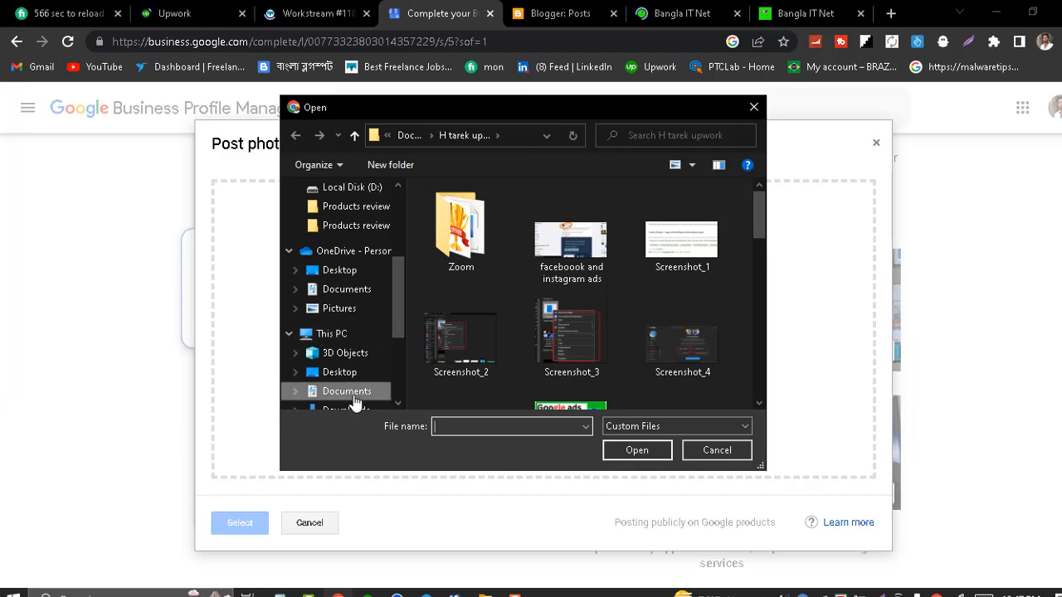
Upload Screenshot_26, Screenshot_27 and the "faceboook and instagram ads" image from the H tarek upwork folder in OneDrive Documents.
left_click(363, 292)
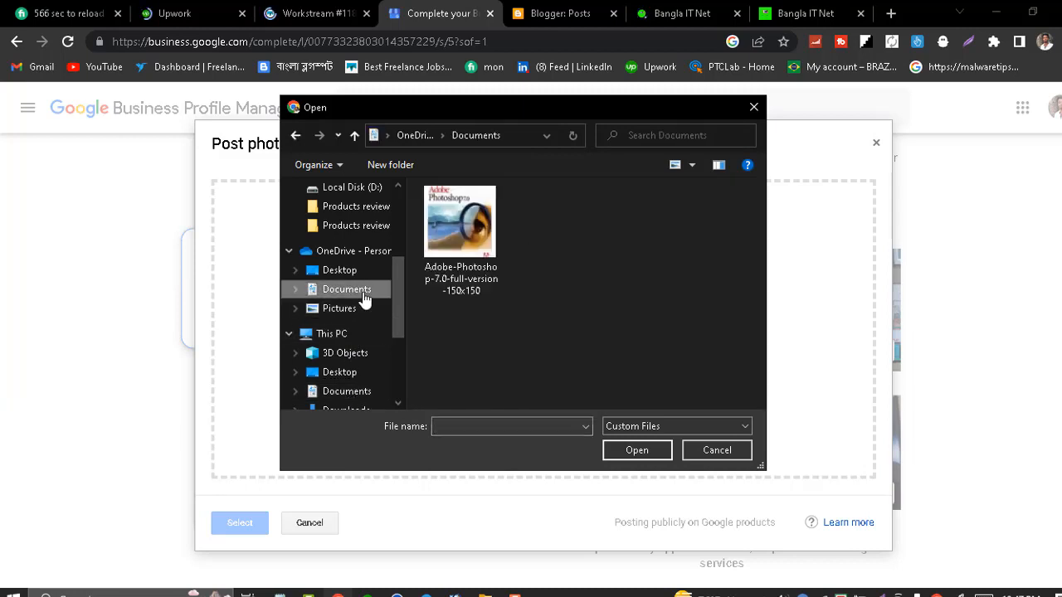
left_click(587, 236)
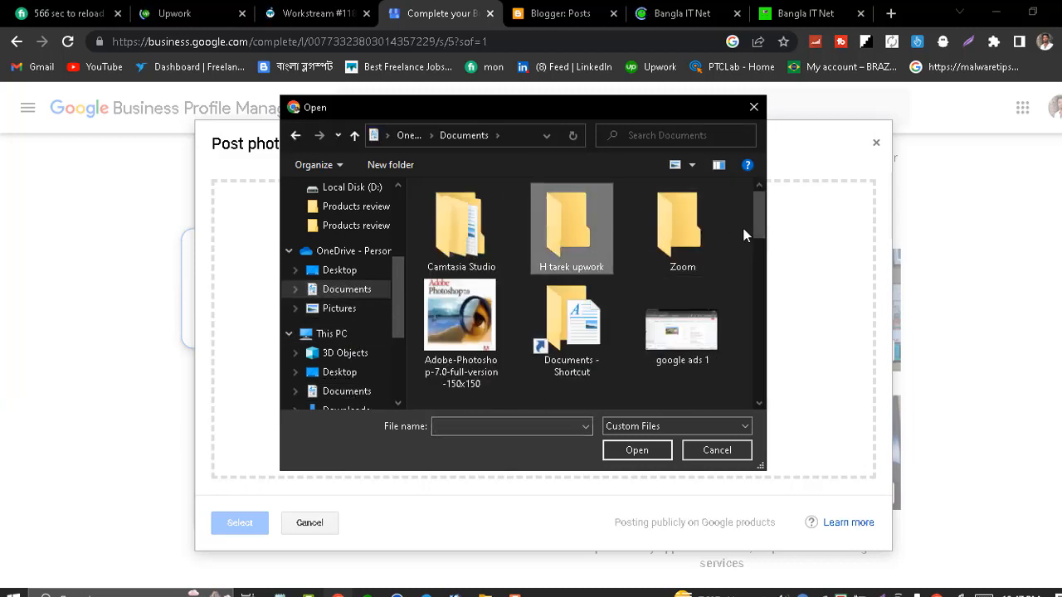
key("Return")
scroll(747, 382, "down", 10)
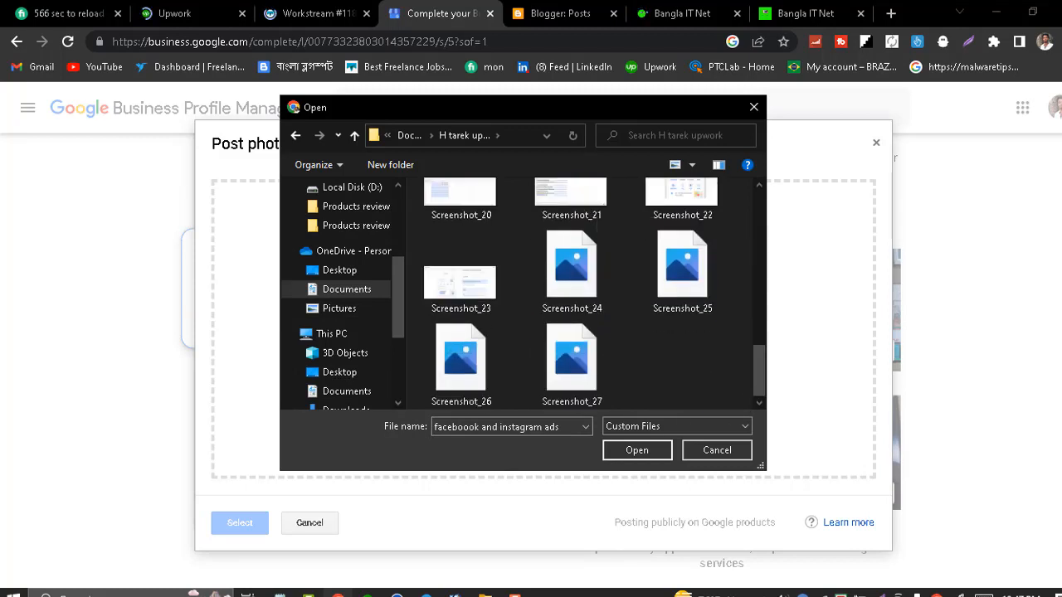
left_click(462, 397, "ctrl")
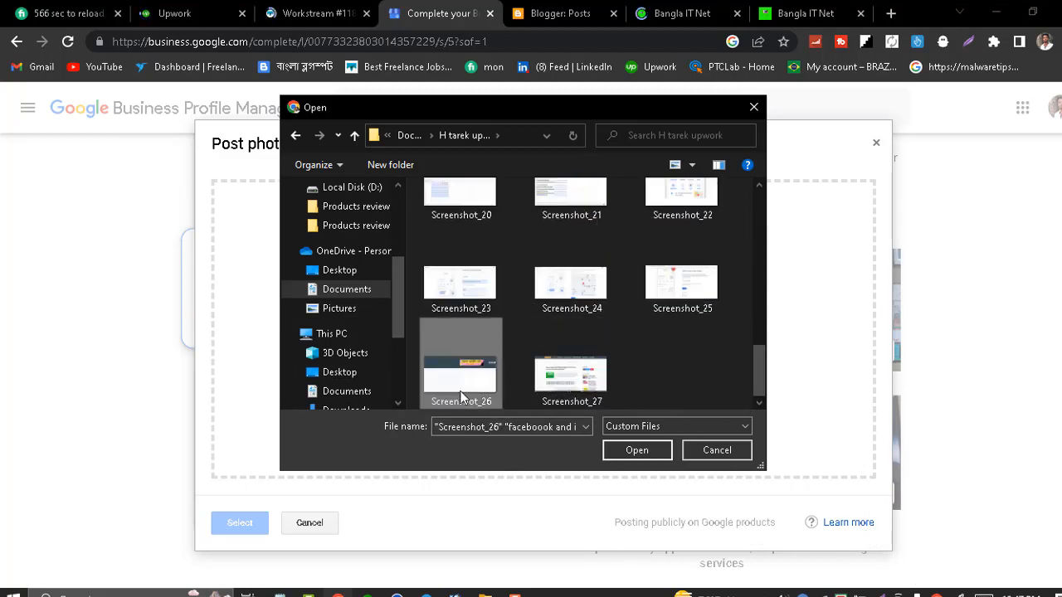
left_click(591, 393, "ctrl")
left_click(637, 450)
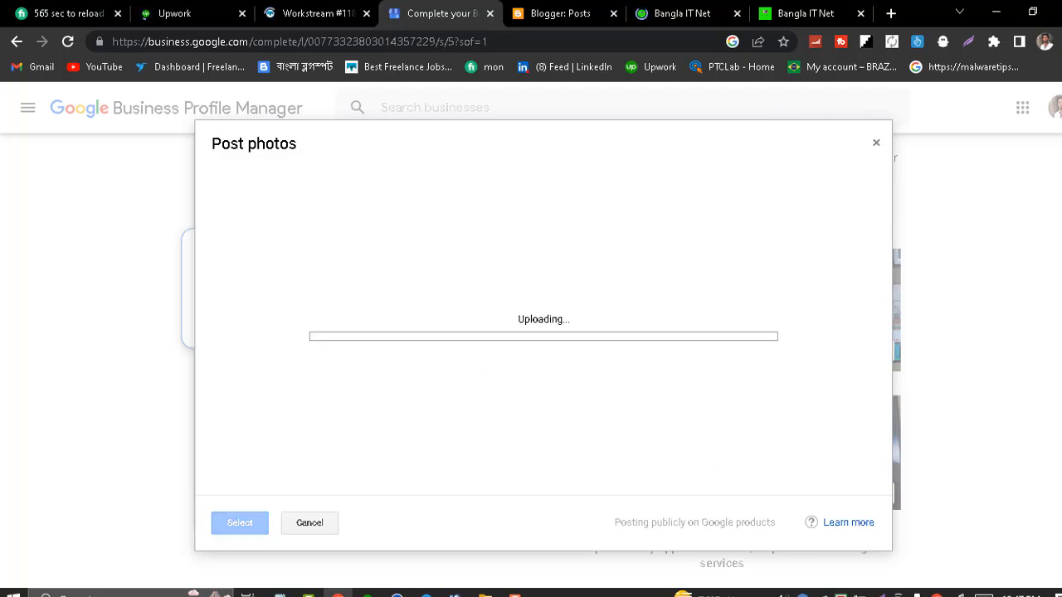
left_click(515, 594)
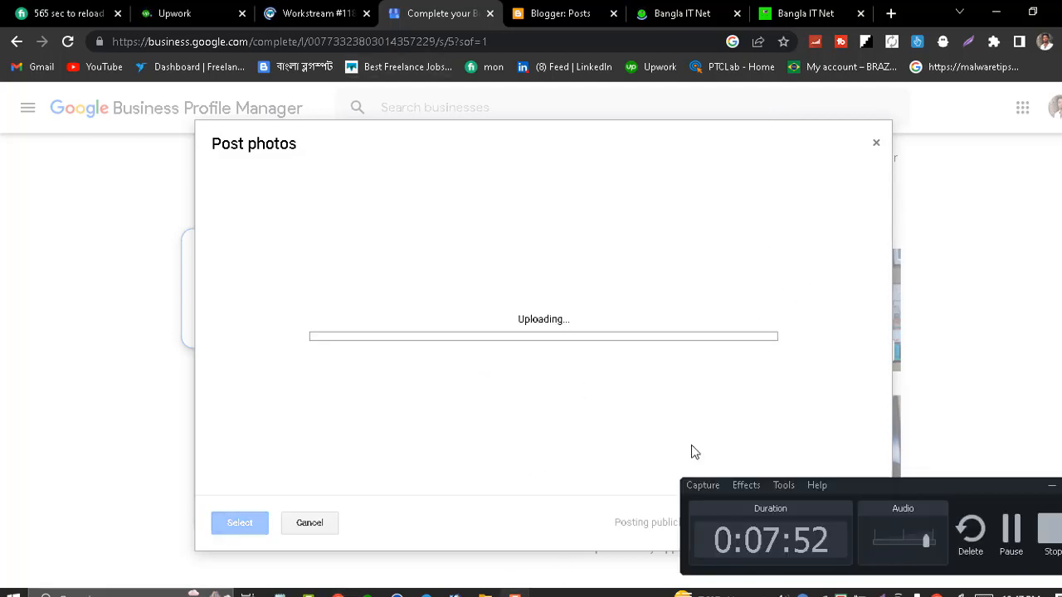
left_click(1006, 536)
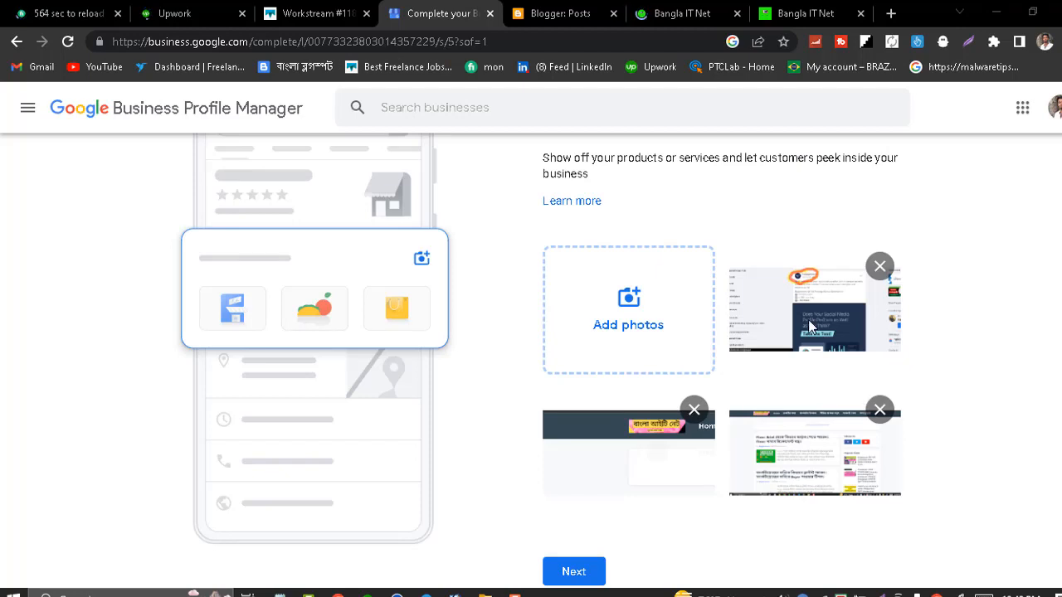
Submit the uploaded business photos and finish customising the profile to reach the business's Google Search page.
left_click(880, 267)
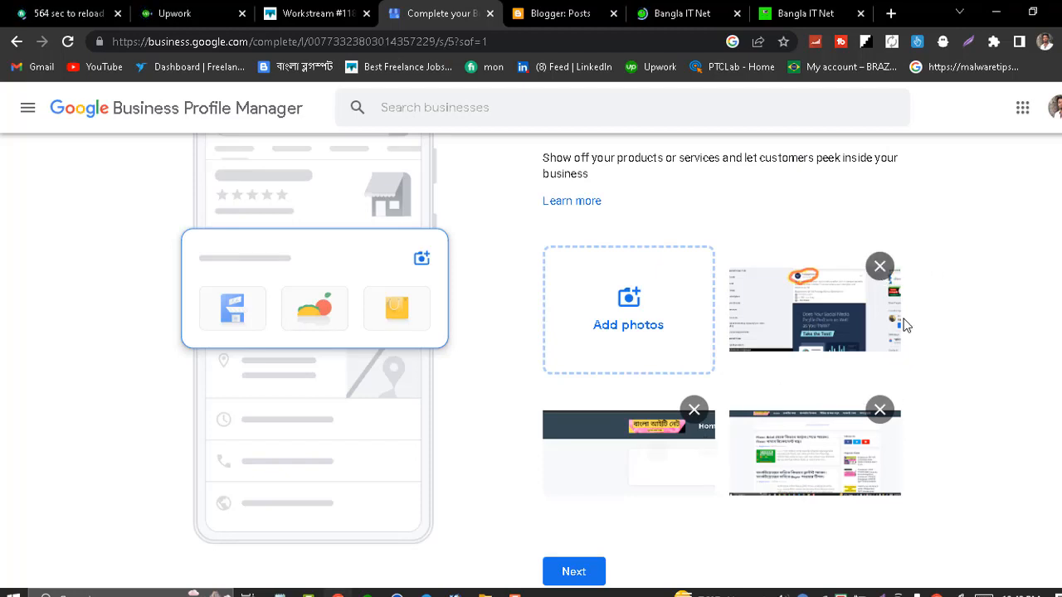
left_click(569, 579)
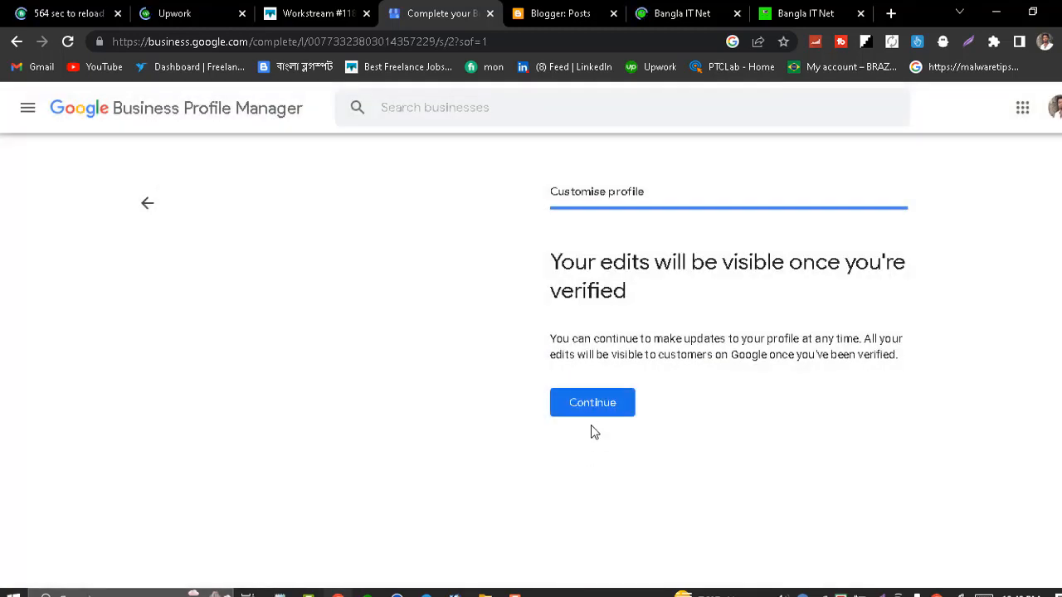
left_click(594, 403)
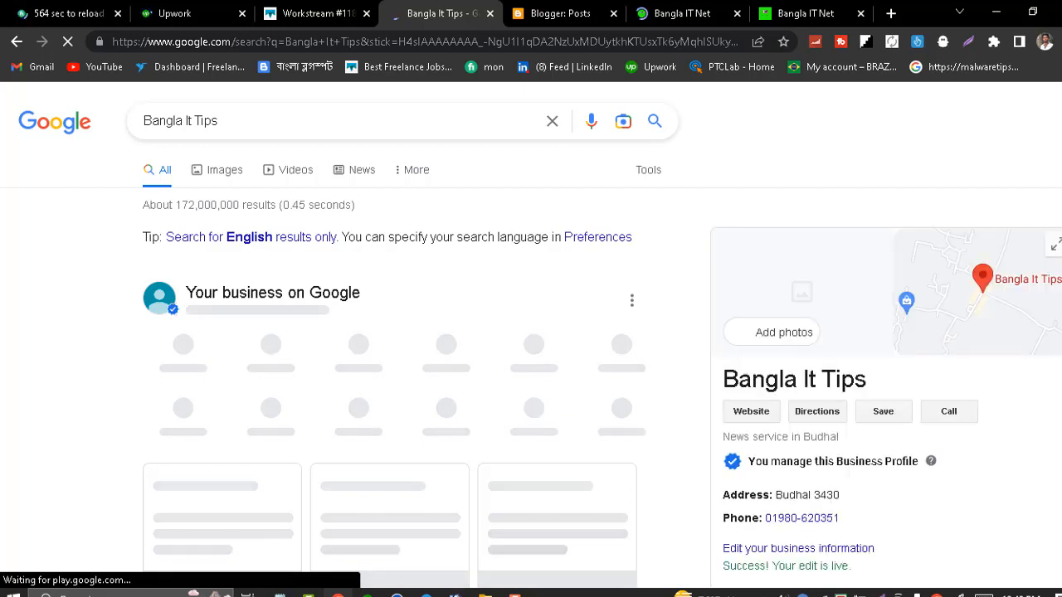
Examine the Bangla It Tips business panel and the management section on the Google search results page.
scroll(303, 305, "down", 1)
scroll(398, 332, "down", 3)
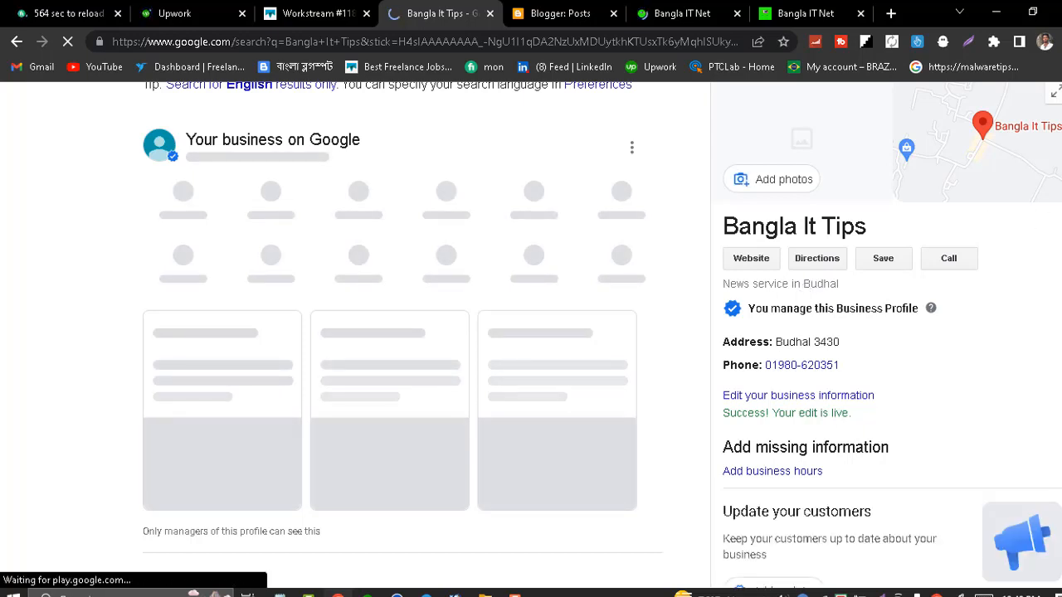
scroll(531, 332, "down", 3)
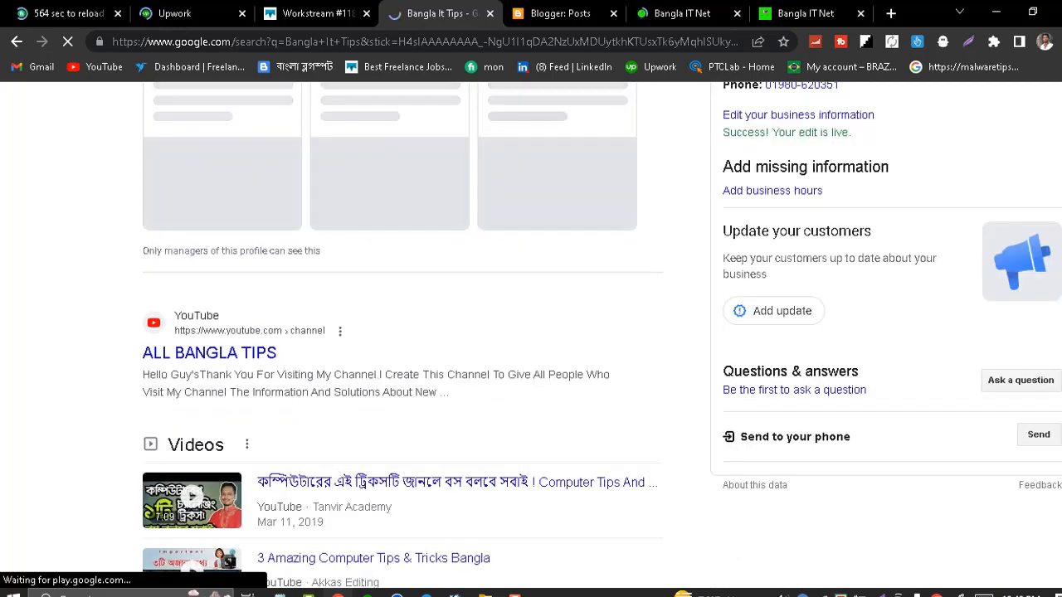
scroll(531, 332, "up", 2)
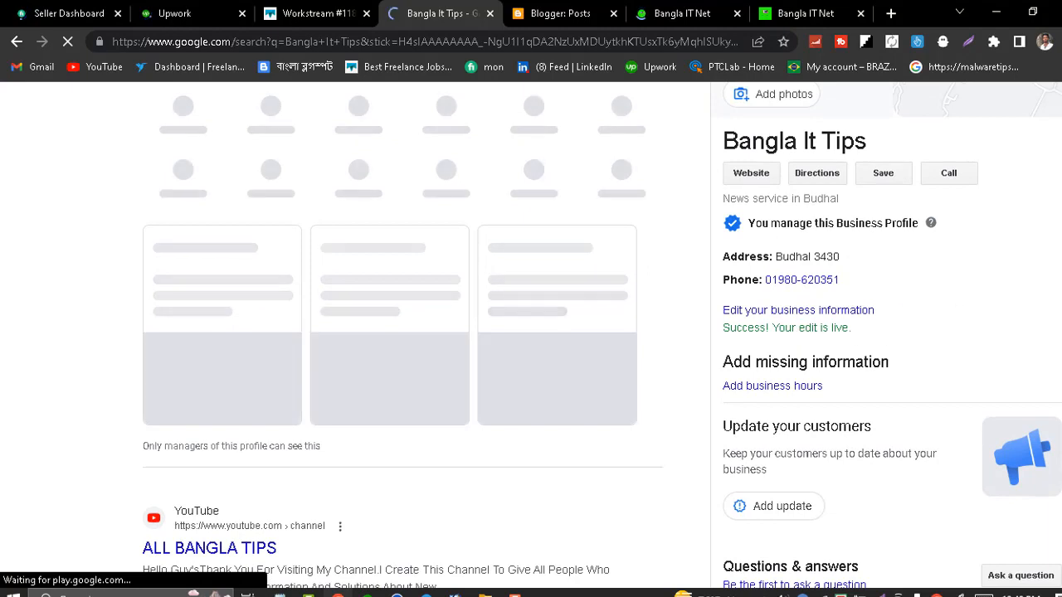
scroll(531, 332, "up", 2)
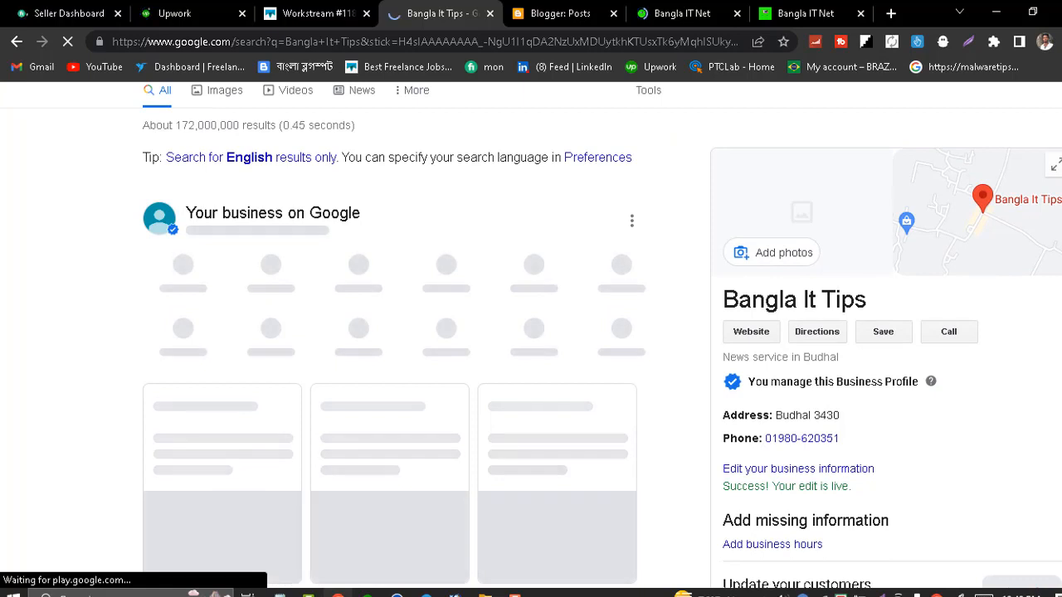
scroll(531, 332, "down", 1)
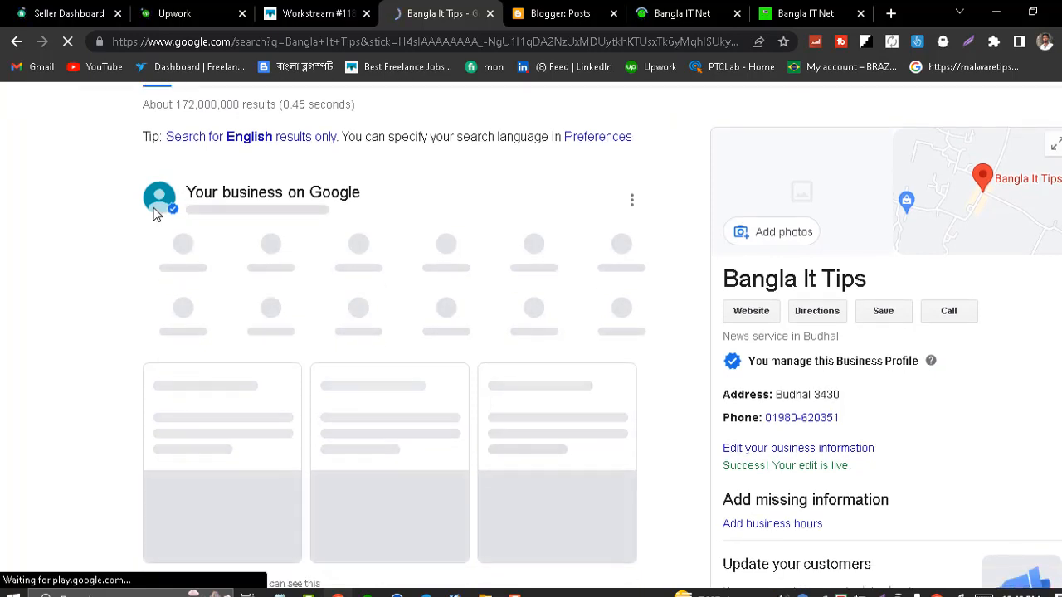
scroll(540, 287, "up", 2)
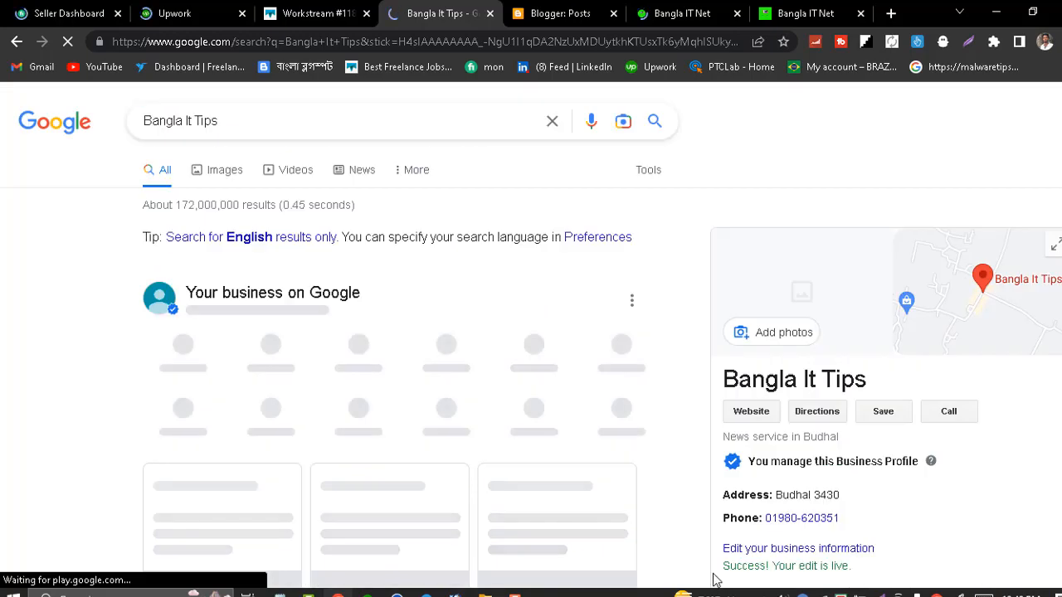
left_click(518, 594)
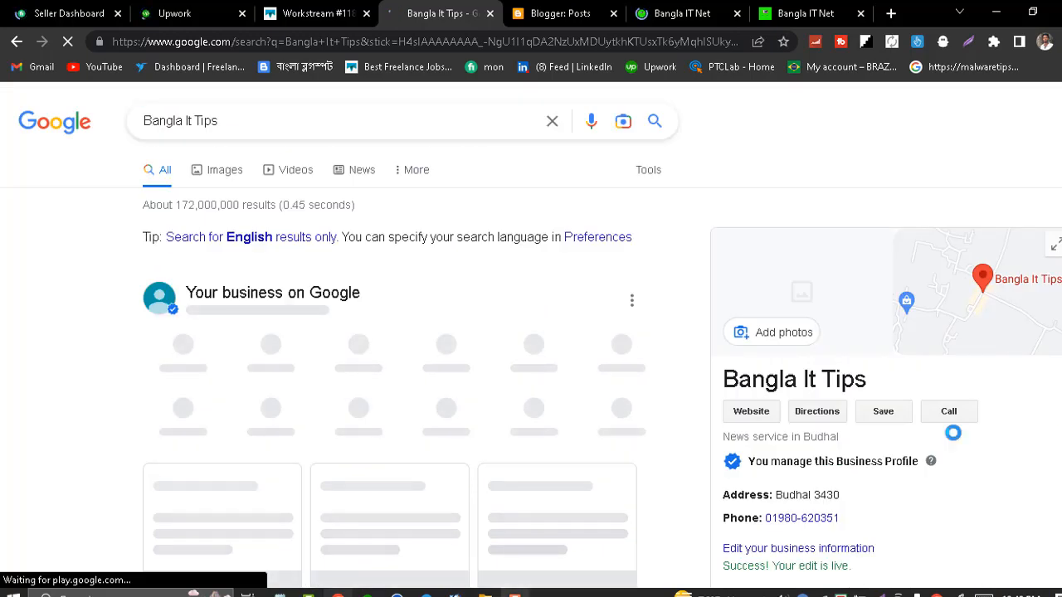
scroll(1039, 528, "down", 1)
left_click(1049, 544)
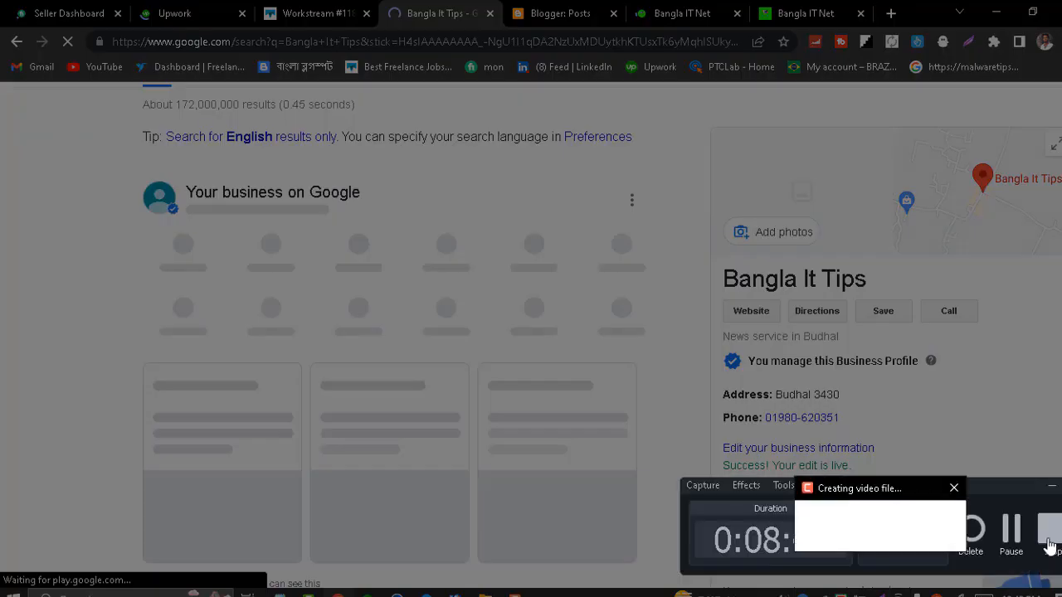